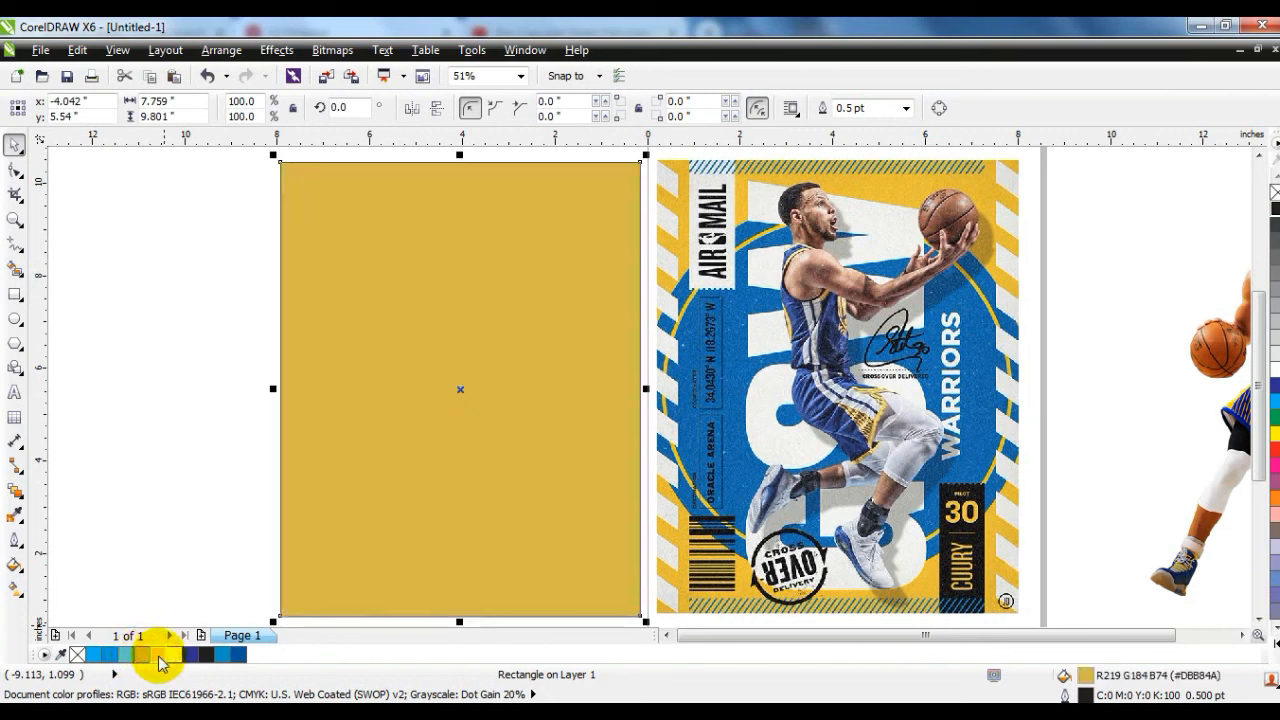
Fill the large background rectangle beside the reference poster with gold (#DBB84A)
left_click(160, 656)
left_click(144, 656)
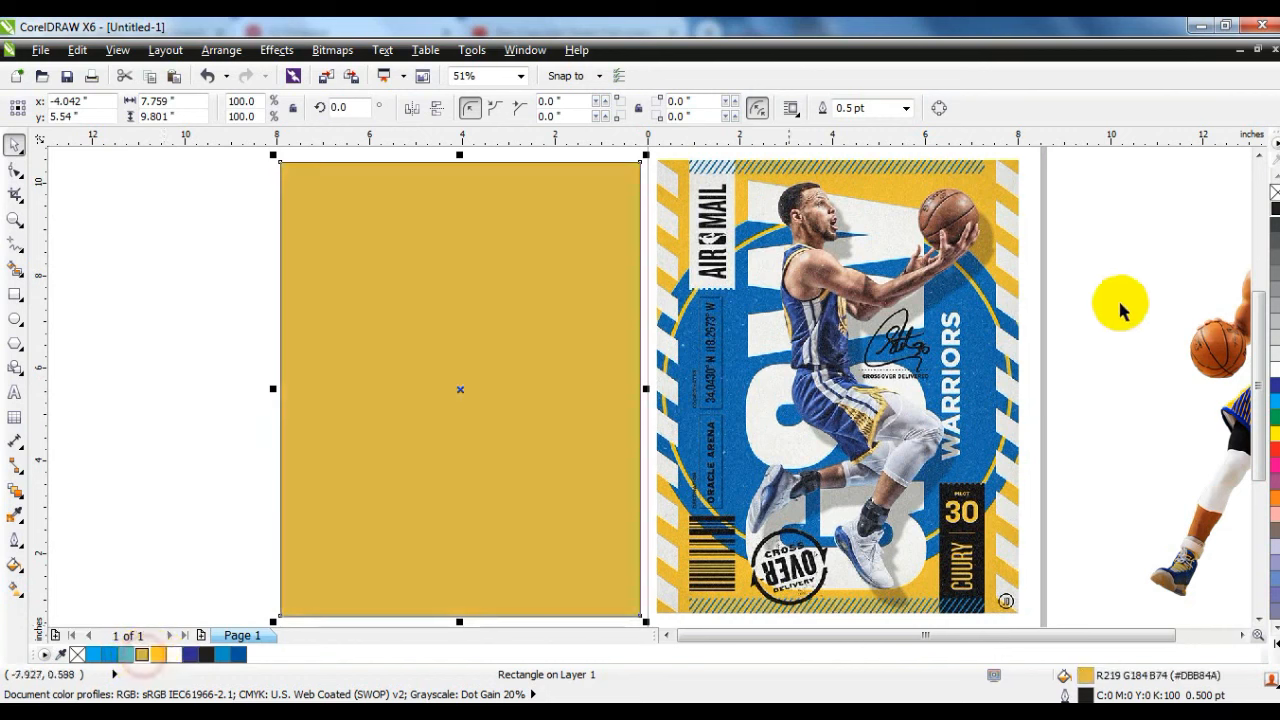
left_click(235, 311)
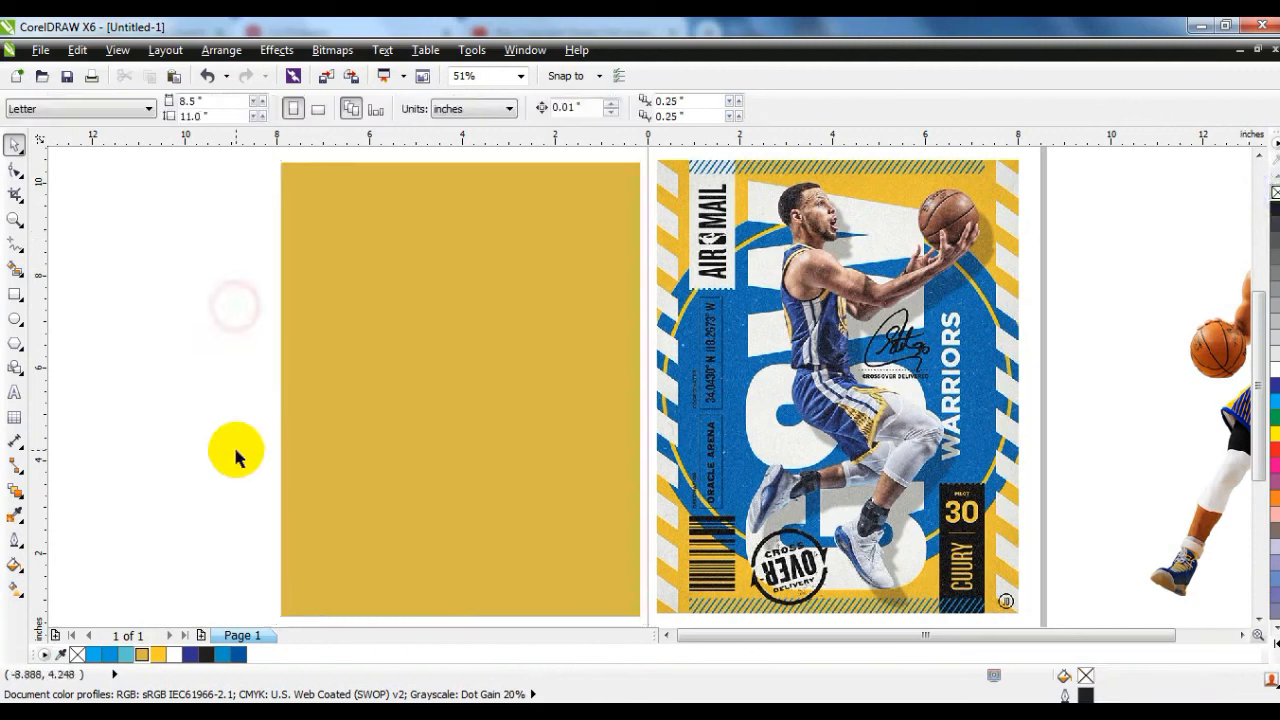
Draw a rectangle about 1.25 by 0.49 in left of the gold background and fill it blue
left_click(14, 294)
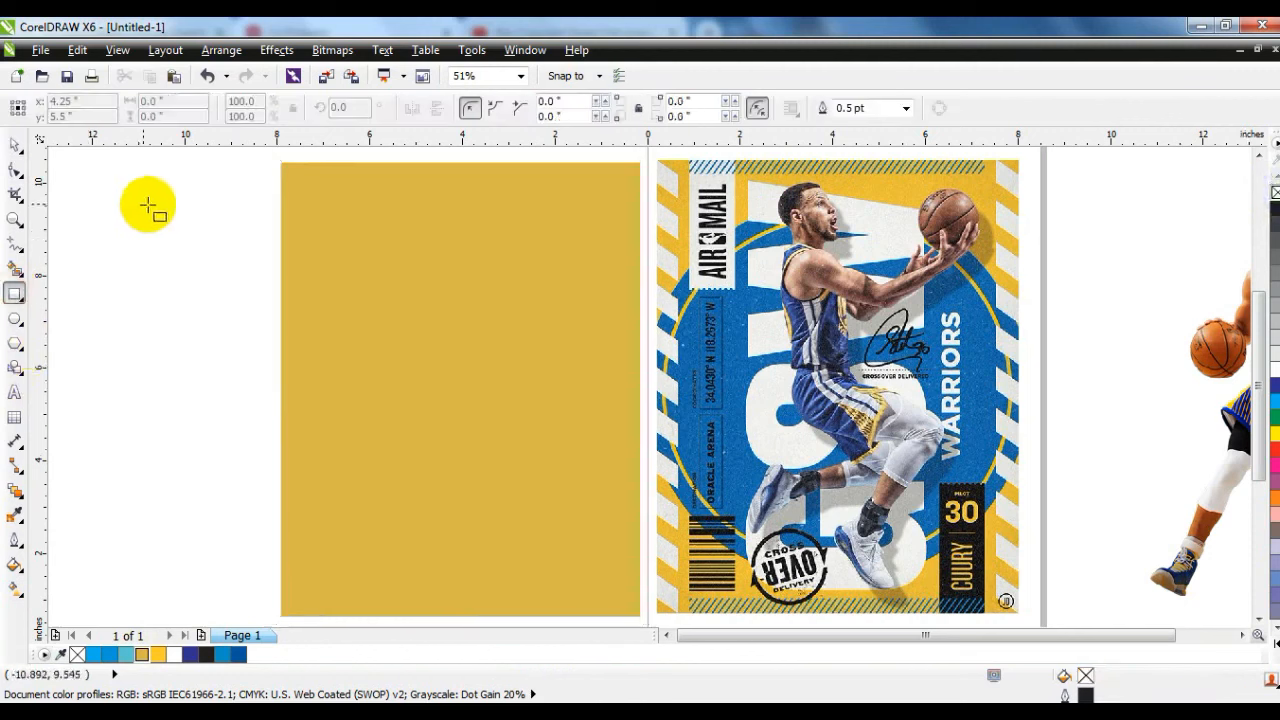
left_click_drag(162, 212, 222, 235)
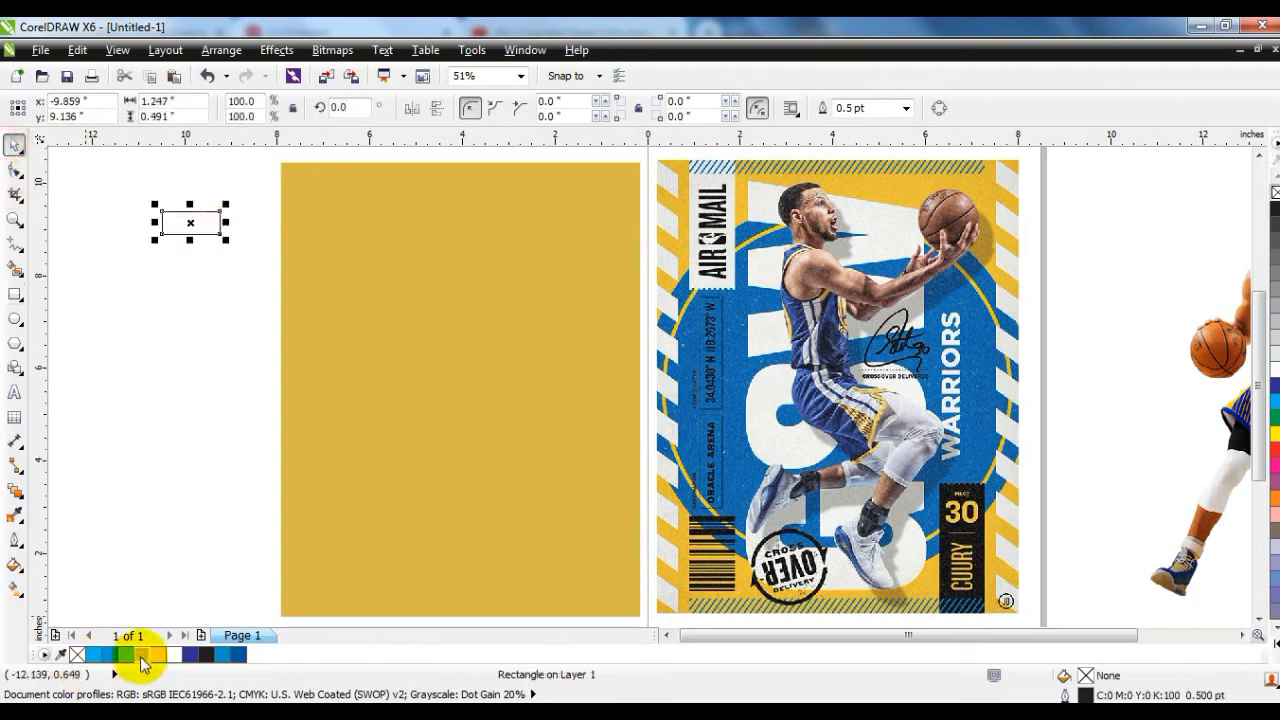
left_click(190, 655)
Duplicate the blue rectangle downward at 0.9 in intervals into a column of 12 bars and combine them into one object
left_click_drag(200, 225, 205, 274)
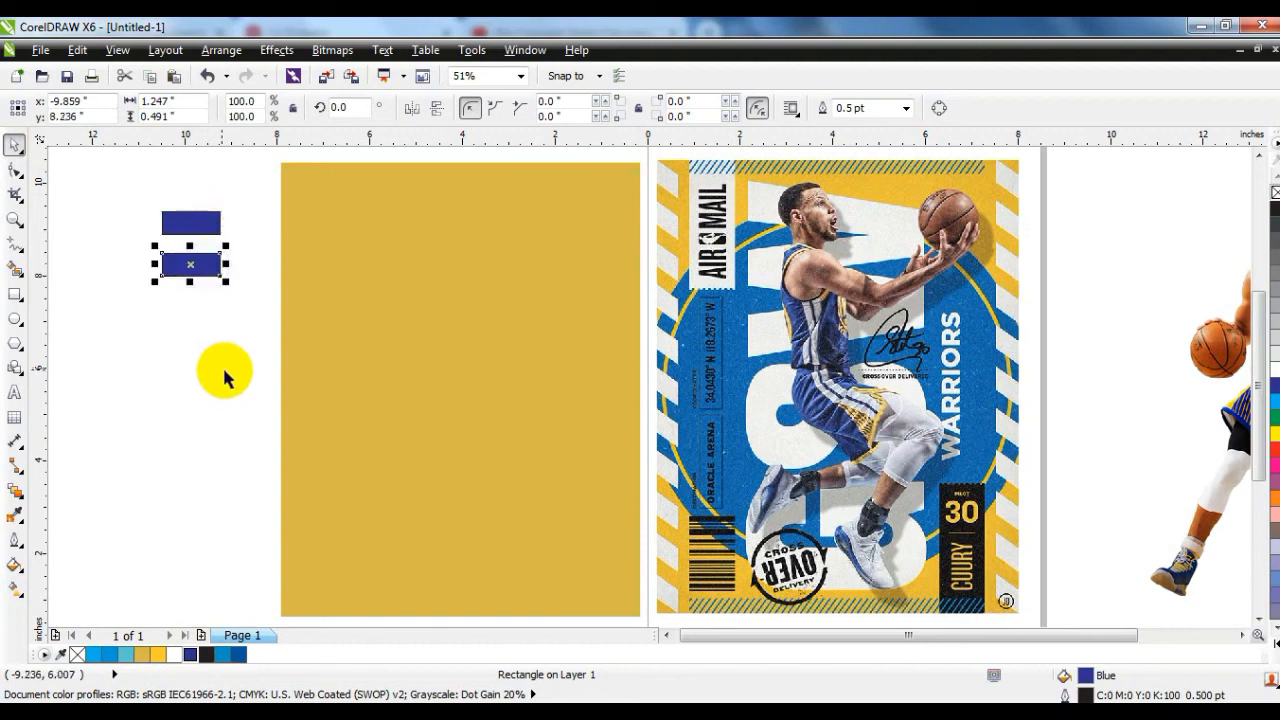
key("ctrl+r")
key("ctrl+r")
key("ctrl+r")
key("ctrl+r")
key("ctrl+r")
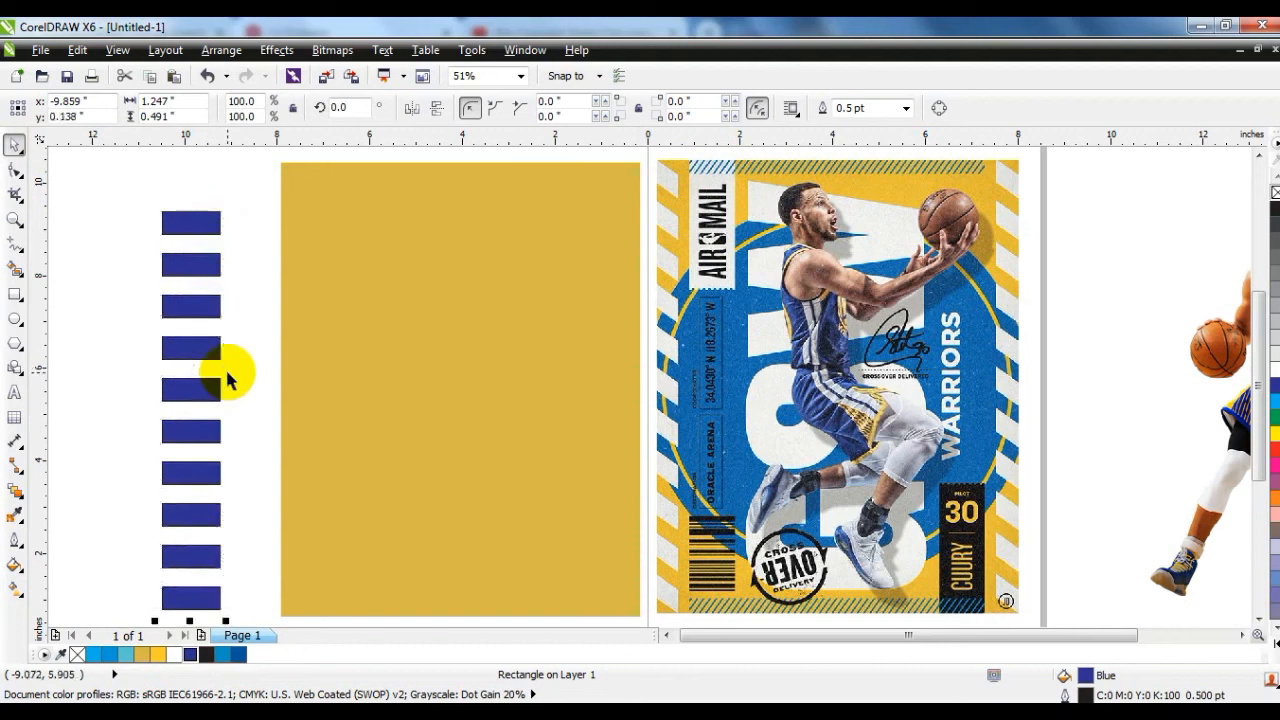
scroll(227, 378, "down", 2)
left_click_drag(129, 264, 240, 540)
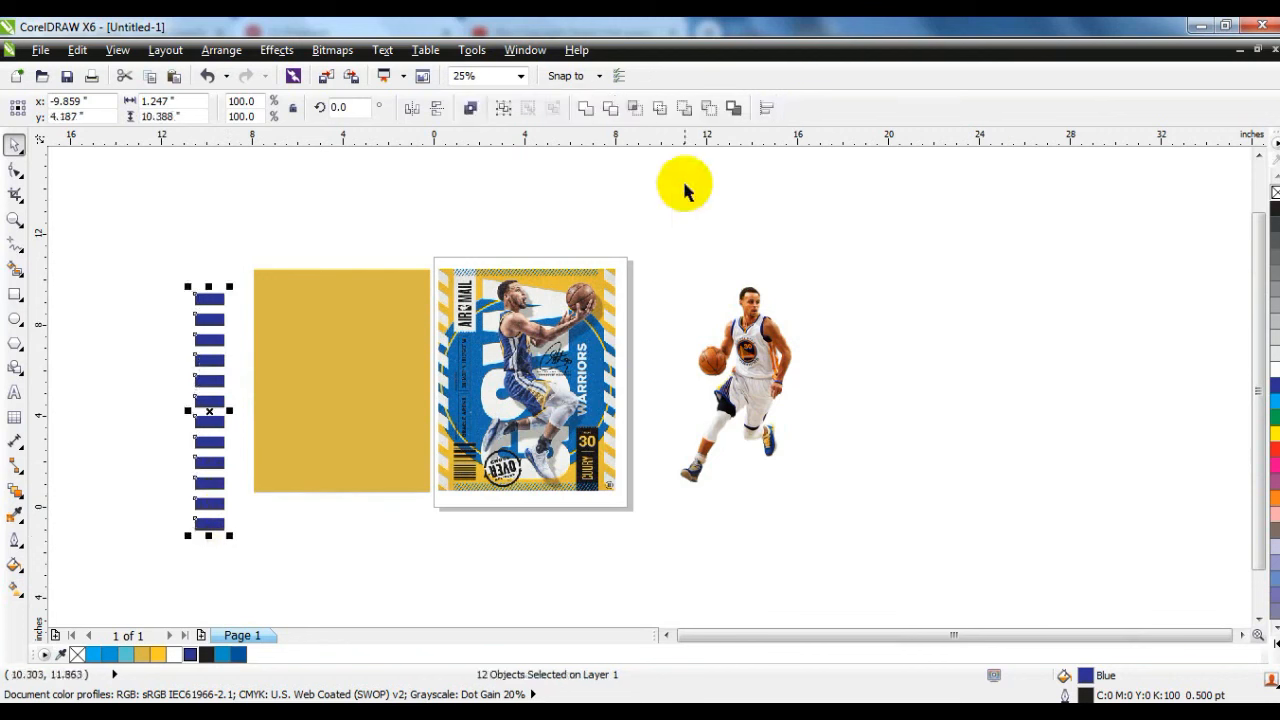
left_click(588, 108)
Skew the combined bar column into slanted stripes over the gold rectangle's left edge and fill it white
left_click_drag(143, 257, 638, 560)
key("shift+F2")
key("Escape")
left_click_drag(317, 321, 337, 307)
left_click(337, 307)
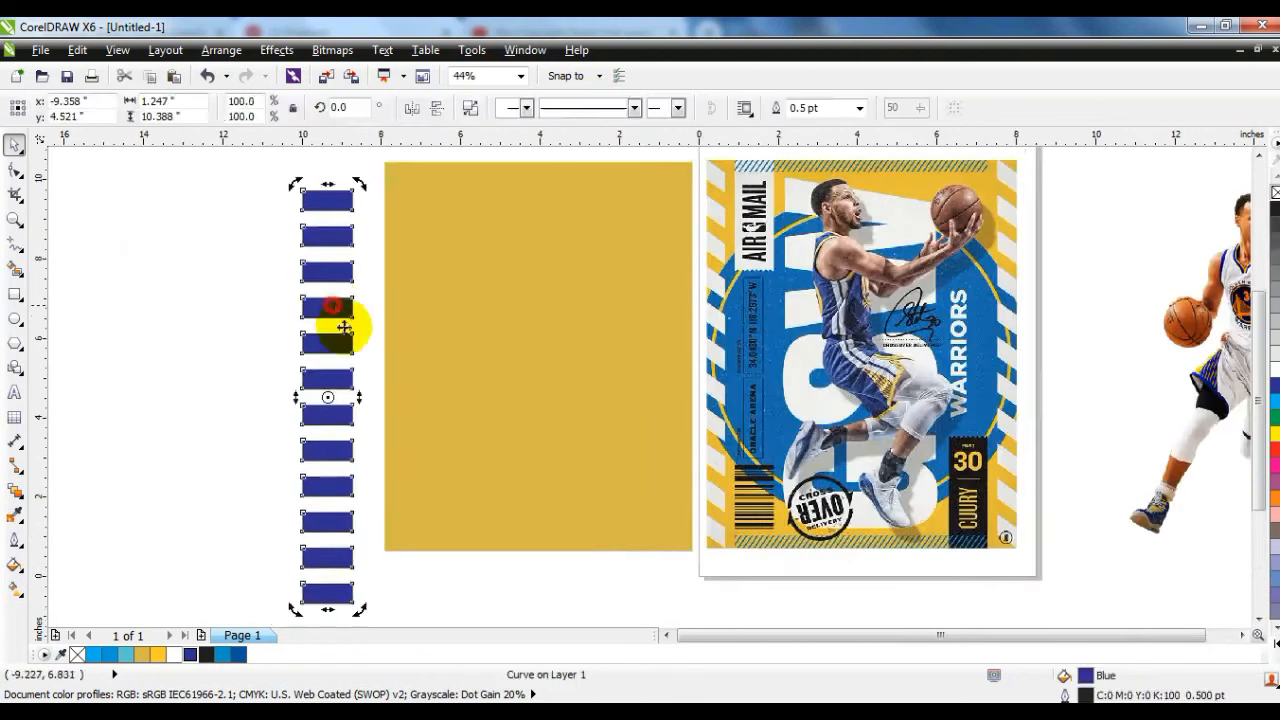
left_click_drag(362, 397, 401, 322)
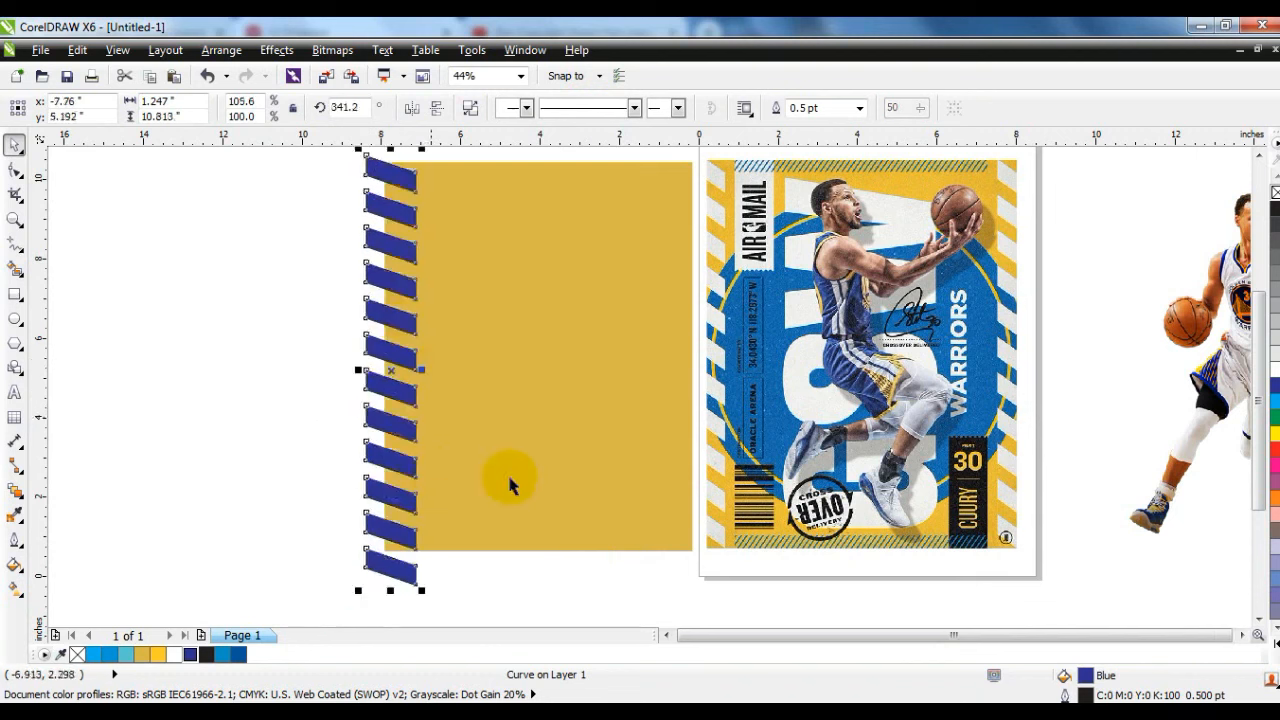
left_click(1274, 367)
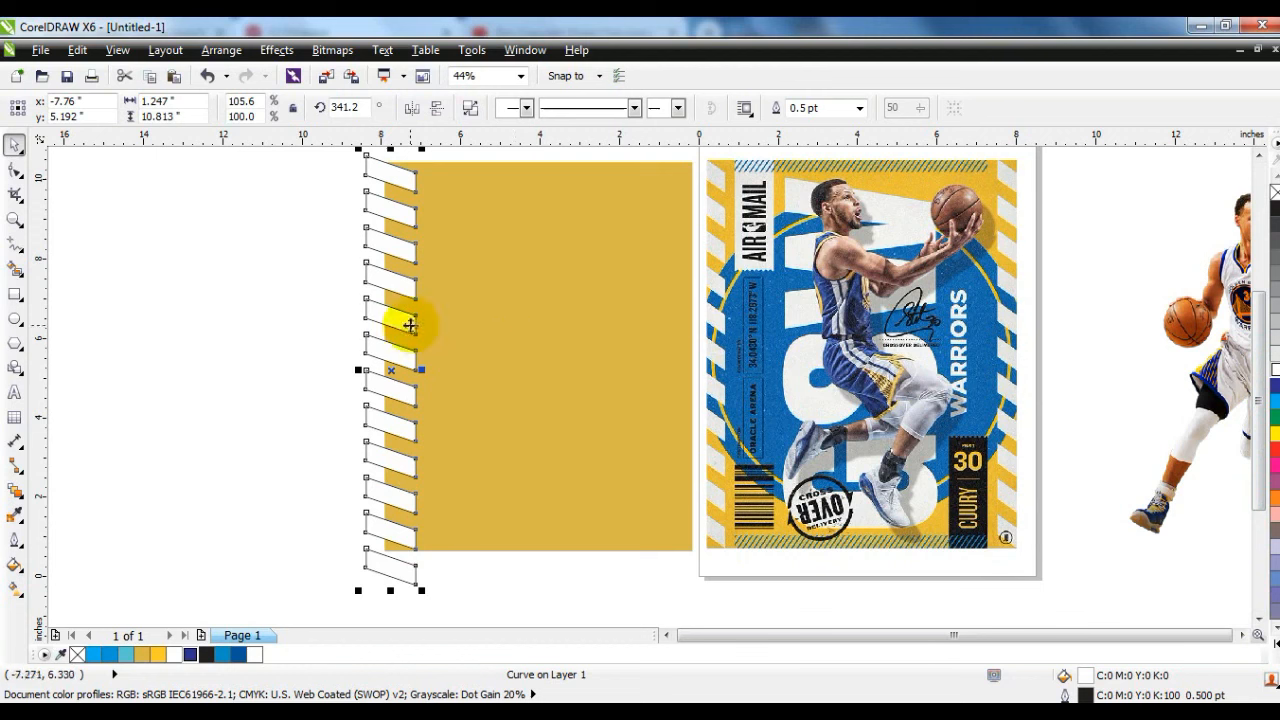
Copy the slanted white stripes to the gold rectangle's right edge and combine both columns, centred horizontally on the rectangle
left_click(405, 397)
left_click_drag(422, 372, 706, 394)
left_click(403, 363, "shift")
left_click(586, 108)
left_click(608, 240)
left_click(300, 300)
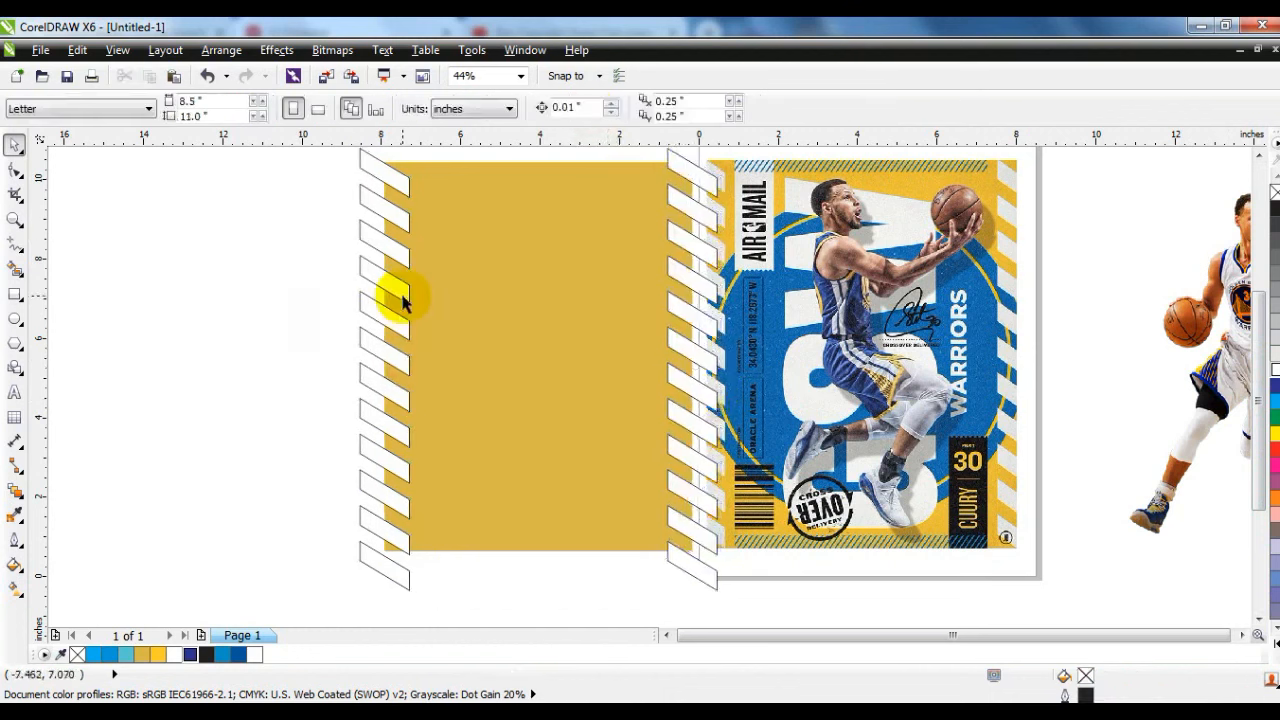
Remove the outline from the white stripes and PowerClip them inside the gold rectangle
left_click(403, 302)
right_click(1275, 192)
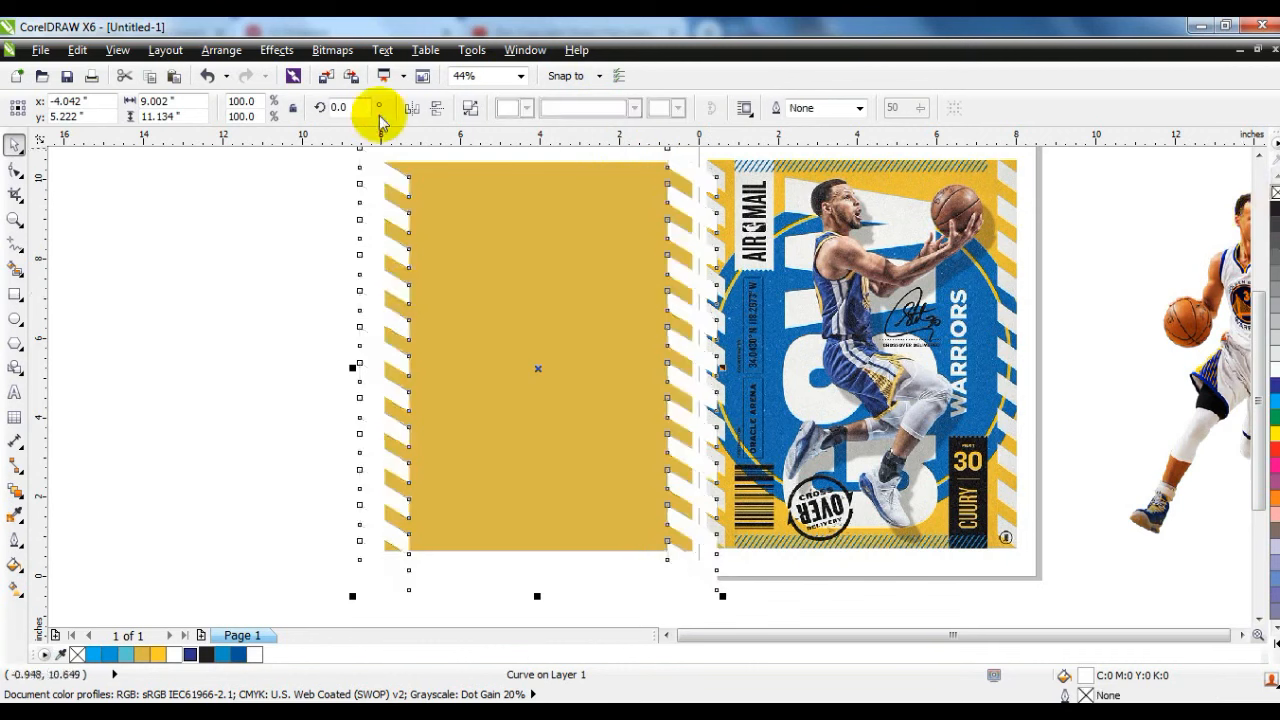
left_click(268, 50)
mouse_move(306, 316)
left_click(443, 317)
left_click(466, 271)
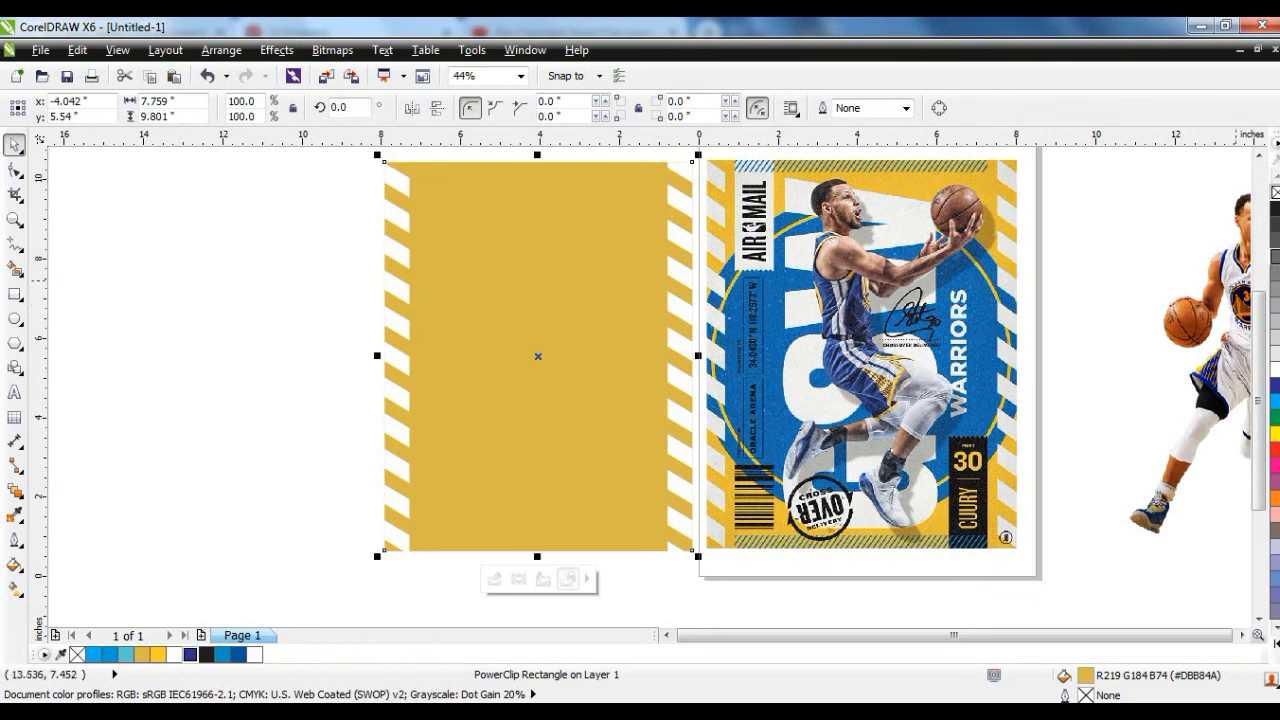
left_click(270, 293)
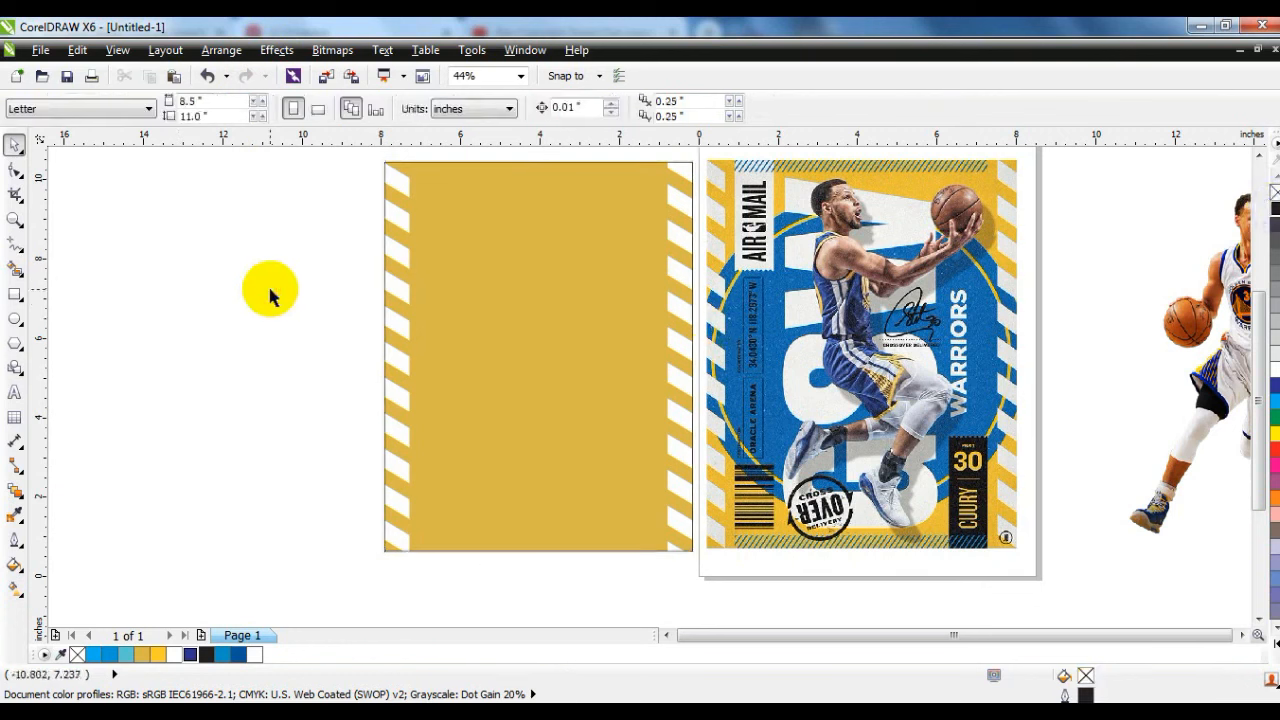
Draw a circle about 7.97 in across, centred on the gold rectangle, and fill it blue (#08549C)
left_click(19, 316)
left_click_drag(393, 213, 602, 492)
left_click(12, 150)
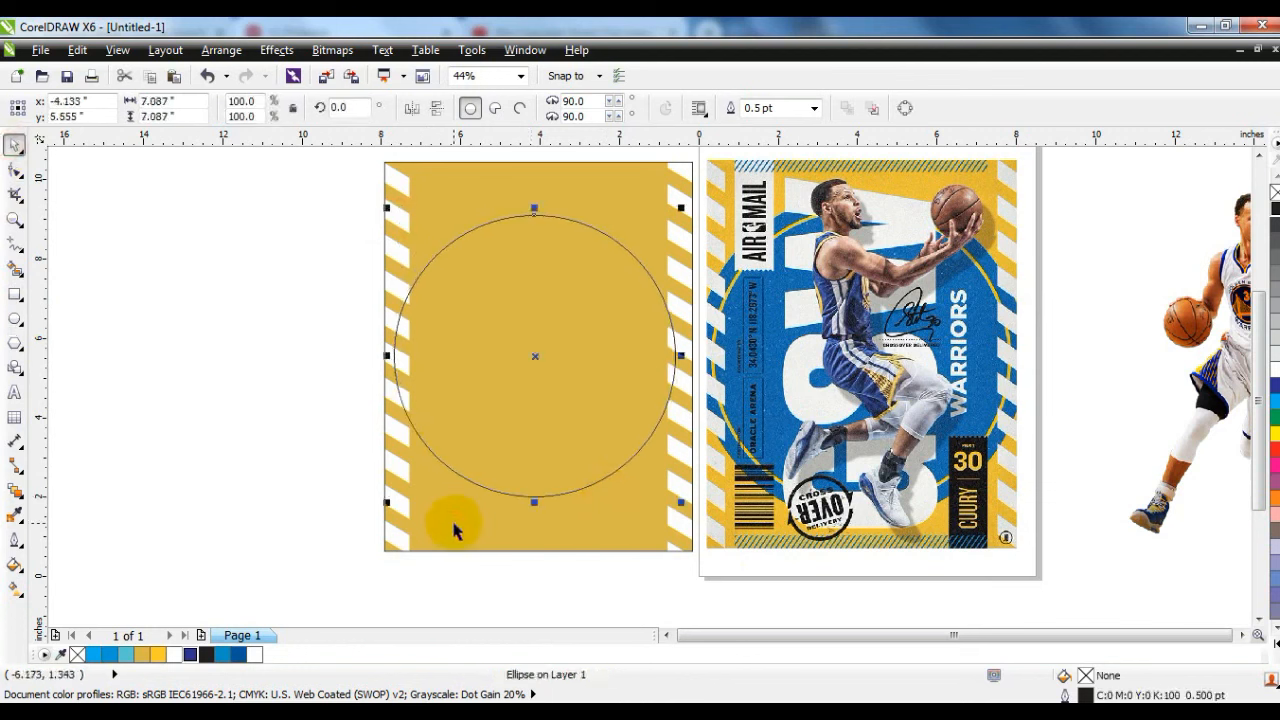
left_click(453, 521, "shift")
key("c")
key("e")
key("Escape")
left_click(621, 246)
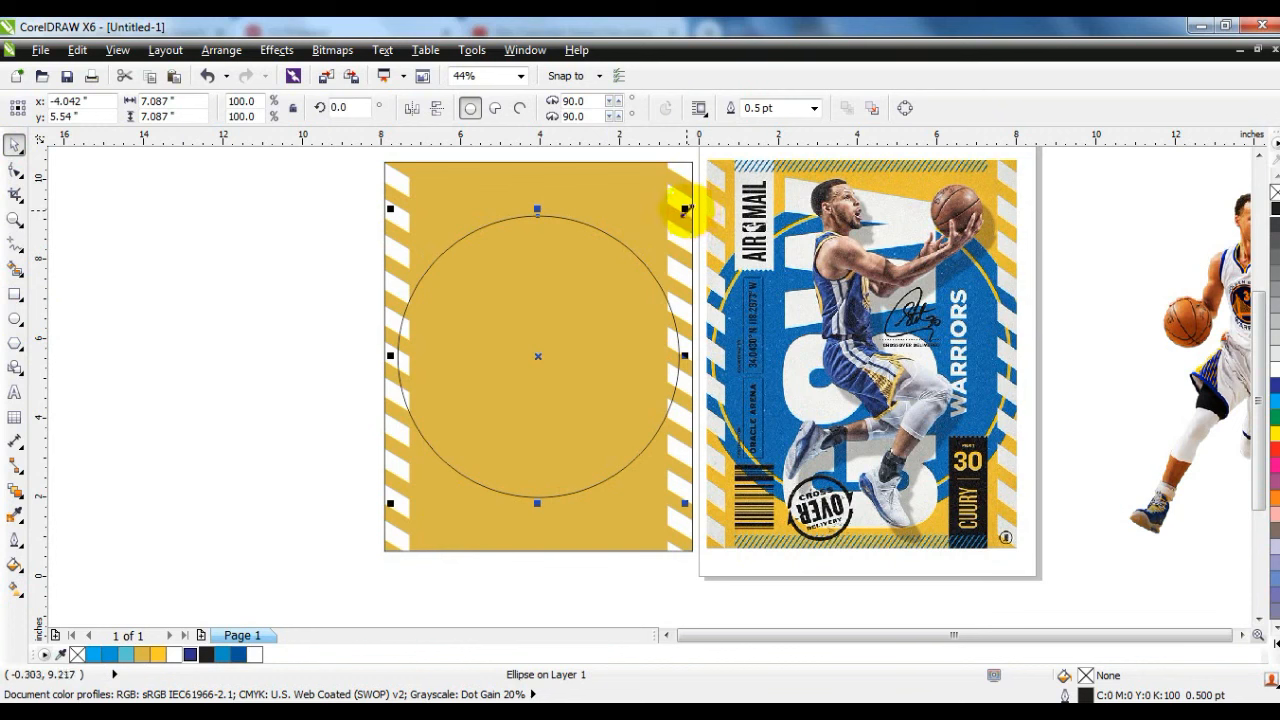
left_click_drag(686, 208, 717, 200)
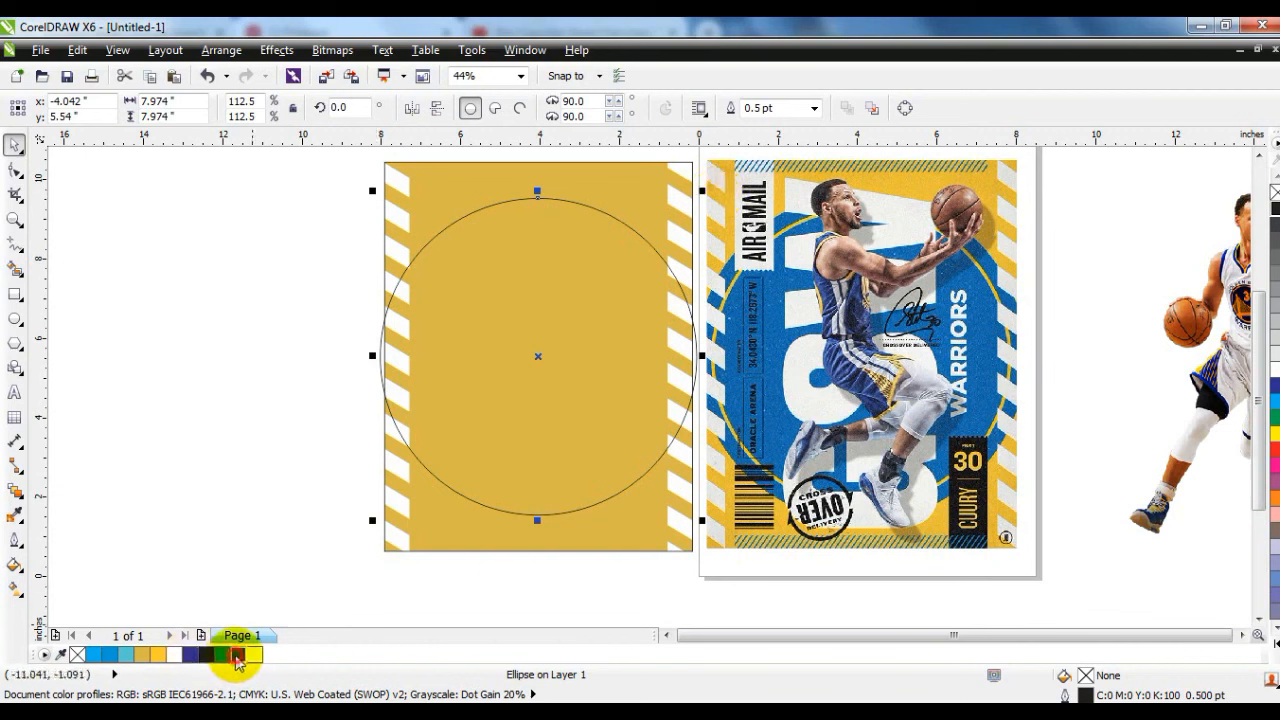
left_click(238, 656)
Create a thin concentric ring about 7.26 in across inside the blue circle from two combined circles and fill it yellow
left_click_drag(703, 191, 690, 212)
left_click(571, 222, "shift")
left_click(471, 110)
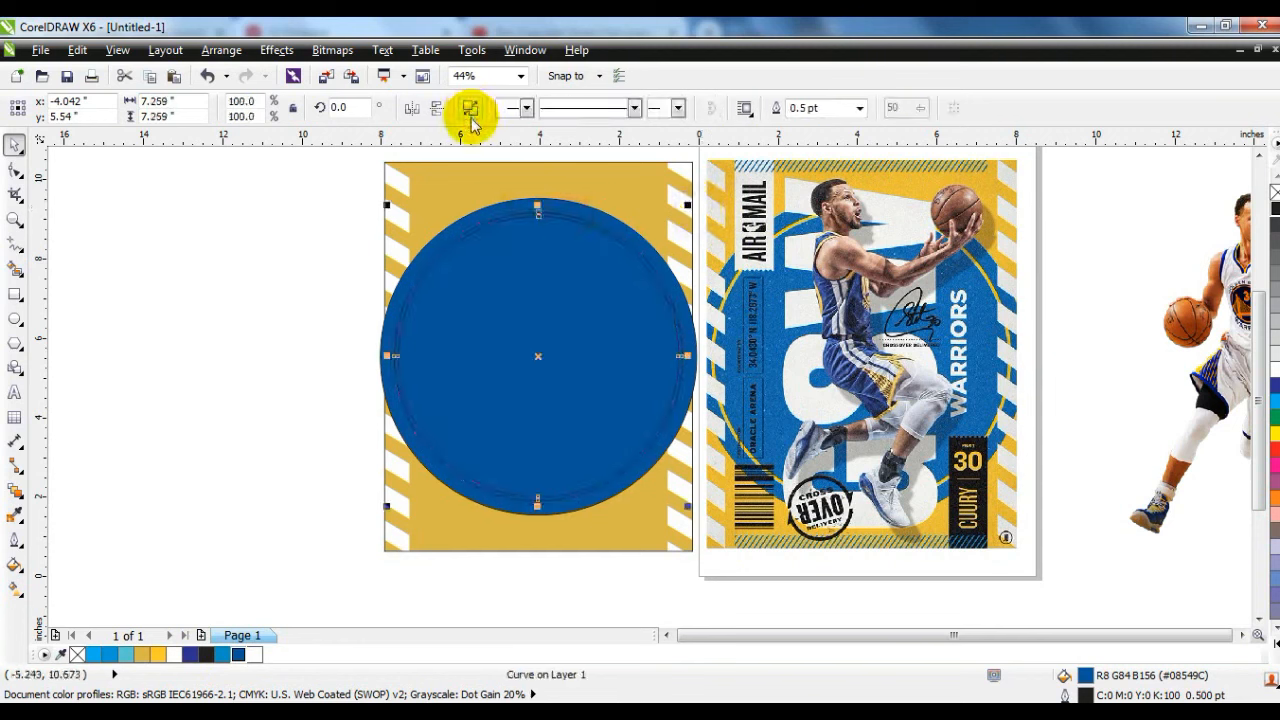
left_click(158, 654)
Remove the outlines of the blue circle and yellow ring and PowerClip both inside the gold rectangle
left_click(632, 222, "shift")
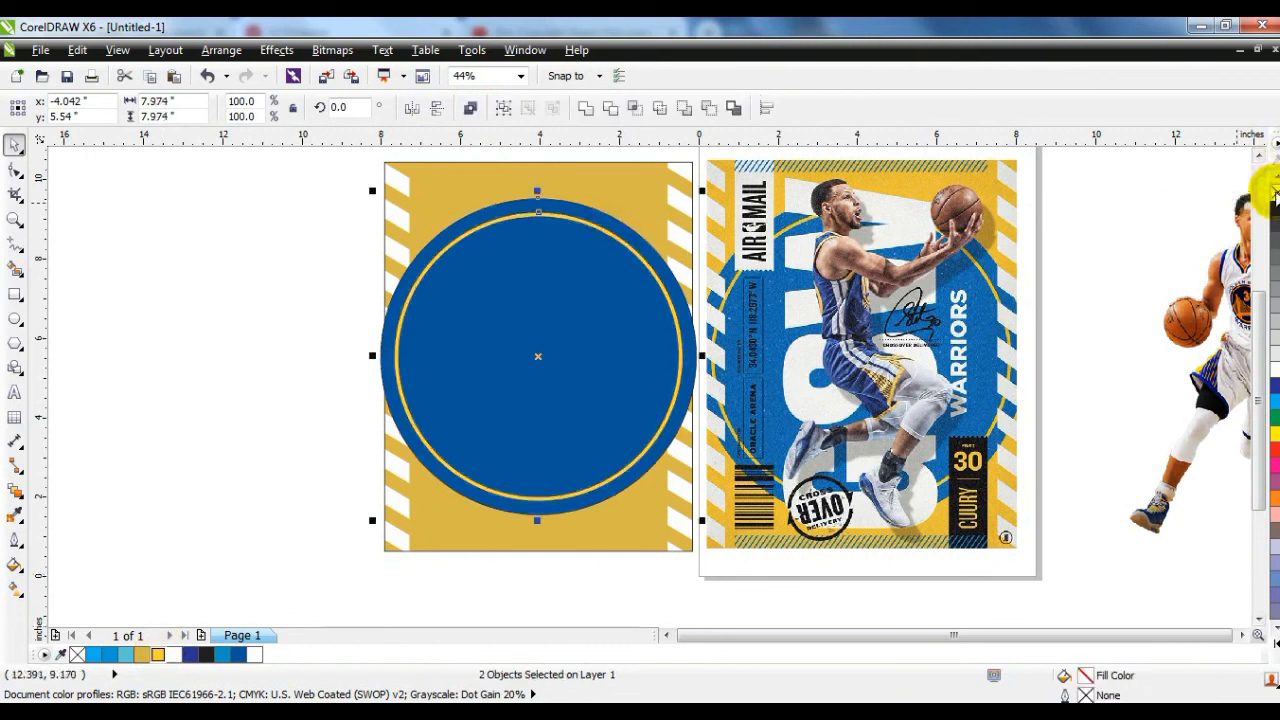
left_click(272, 52)
mouse_move(335, 318)
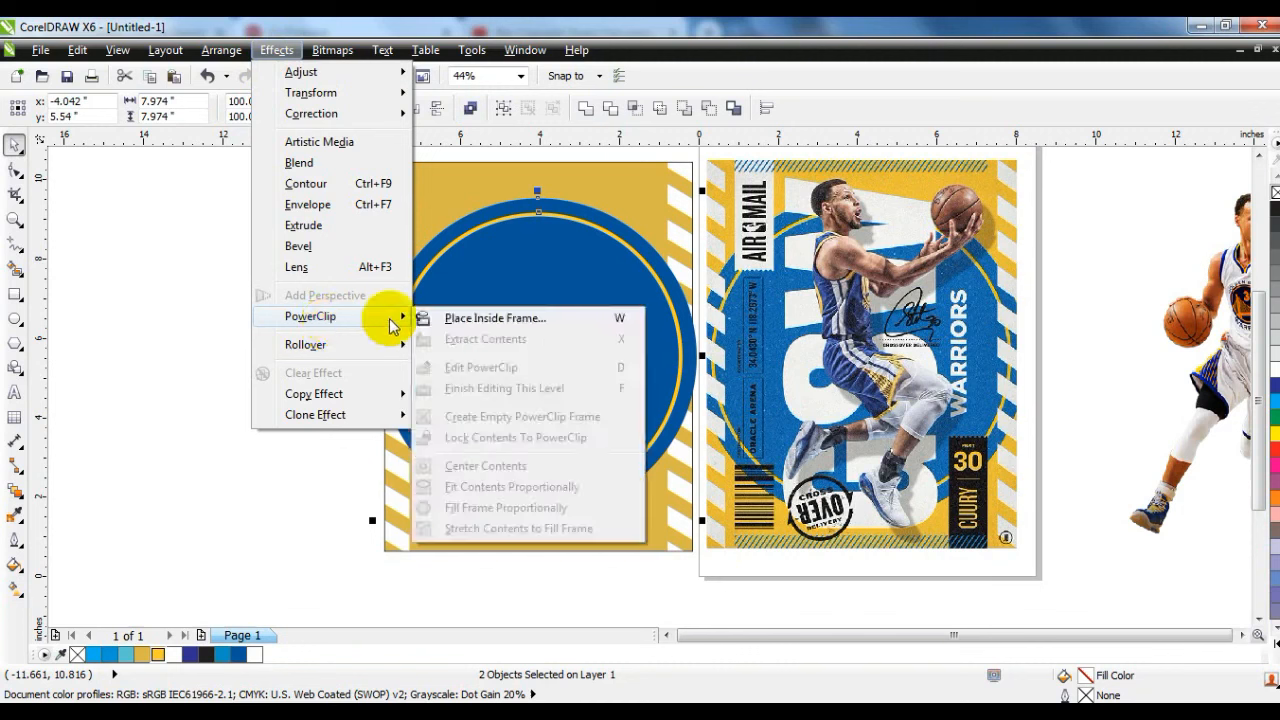
left_click(426, 318)
left_click(430, 205)
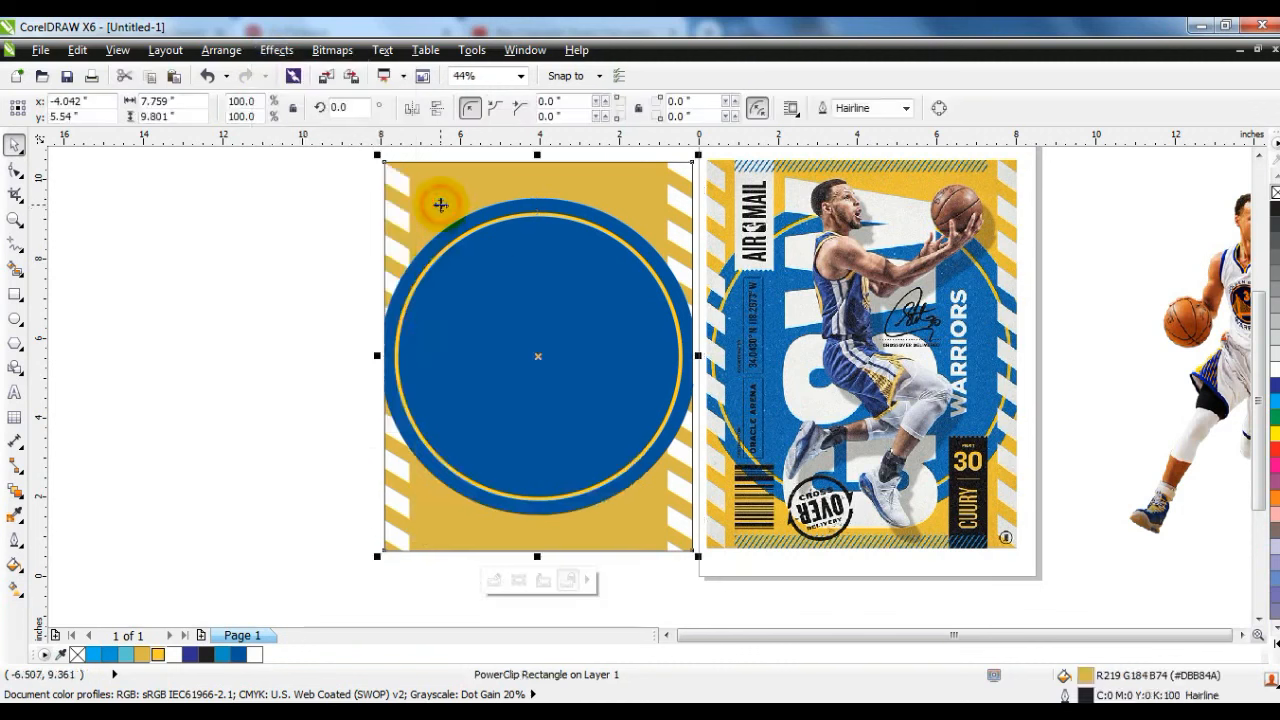
Edit the PowerClip contents to place the blue circle and yellow ring behind the white stripes, and finish editing
right_click(494, 236)
left_click(533, 100)
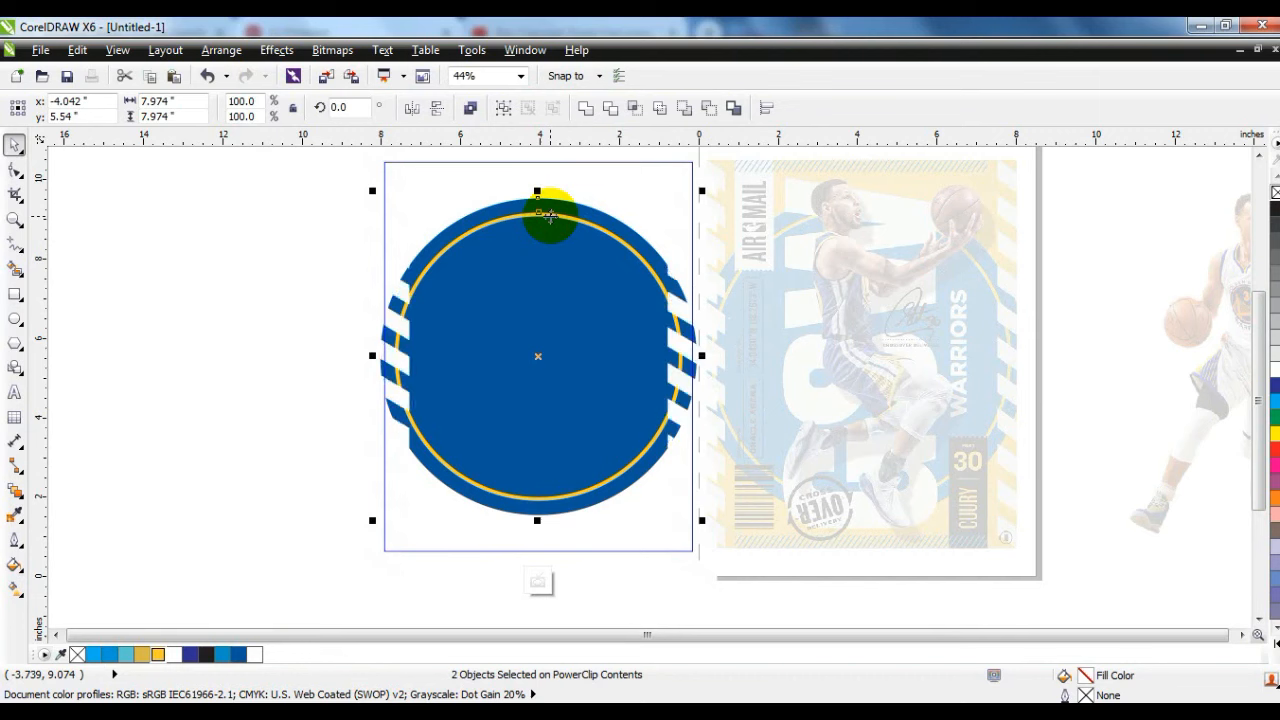
left_click(550, 216, "ctrl")
left_click(300, 289)
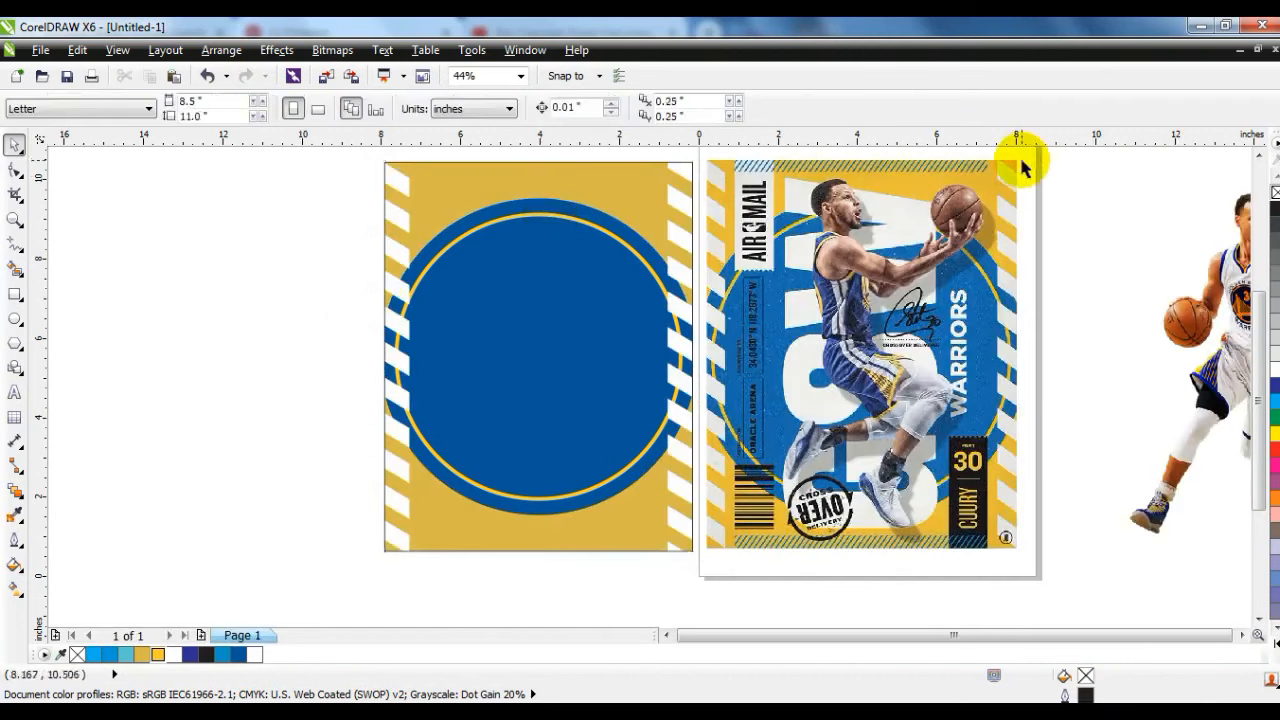
Draw a thin vertical rectangle about 0.07 by 0.91 in in the empty area left of the poster
left_click(15, 294)
left_click_drag(117, 230, 118, 262)
left_click(15, 145)
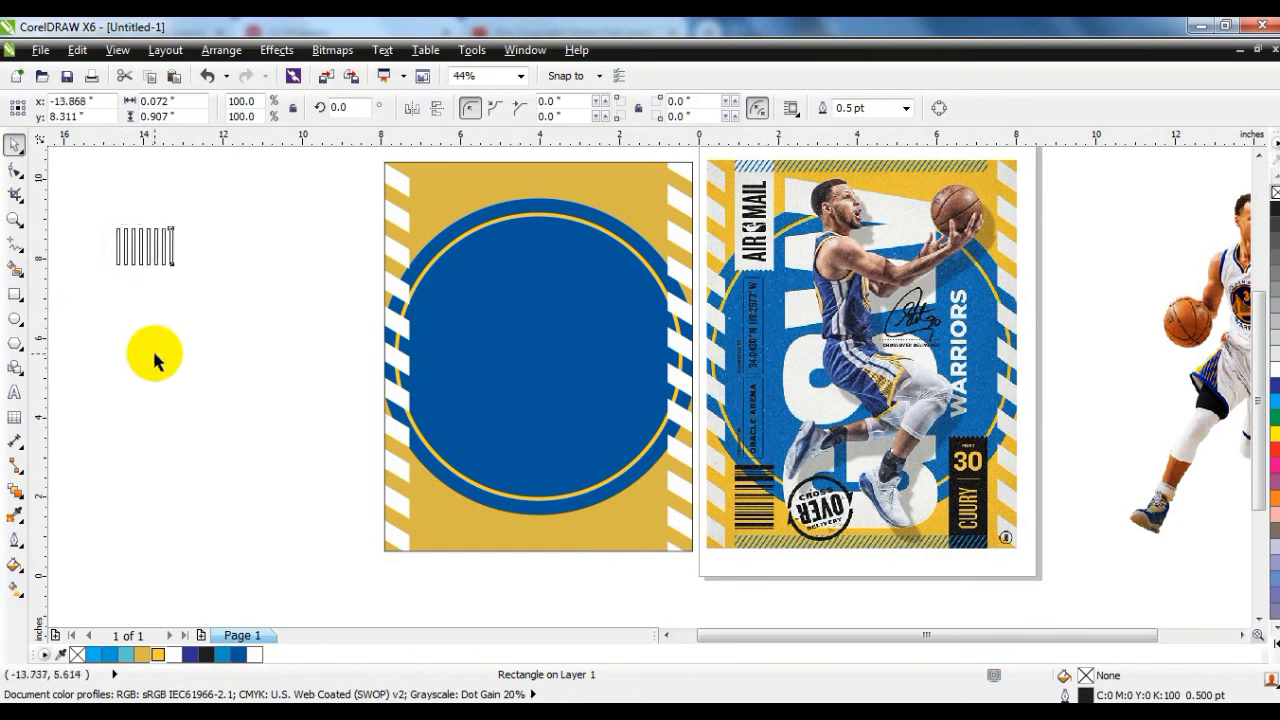
Repeat the thin rectangle sideways into a long, evenly spaced row and combine all the bars into one object
key("ctrl+d")
key("ctrl+d")
key("ctrl+d")
key("ctrl+d")
key("ctrl+d")
key("ctrl+d")
key("ctrl+d")
key("ctrl+d")
key("ctrl+d")
key("ctrl+d")
key("ctrl+d")
key("ctrl+d")
key("ctrl+d")
key("ctrl+d")
key("ctrl+d")
key("ctrl+d")
key("ctrl+d")
key("ctrl+d")
left_click_drag(84, 214, 623, 294)
left_click(585, 108)
Skew the combined row of thin bars into diagonal hatching and fill it blue (#08549C) with no outline
left_click(347, 262)
mouse_move(328, 272)
left_mouse_down()
mouse_move(304, 267)
mouse_move(297, 289)
left_mouse_up()
left_click(314, 249)
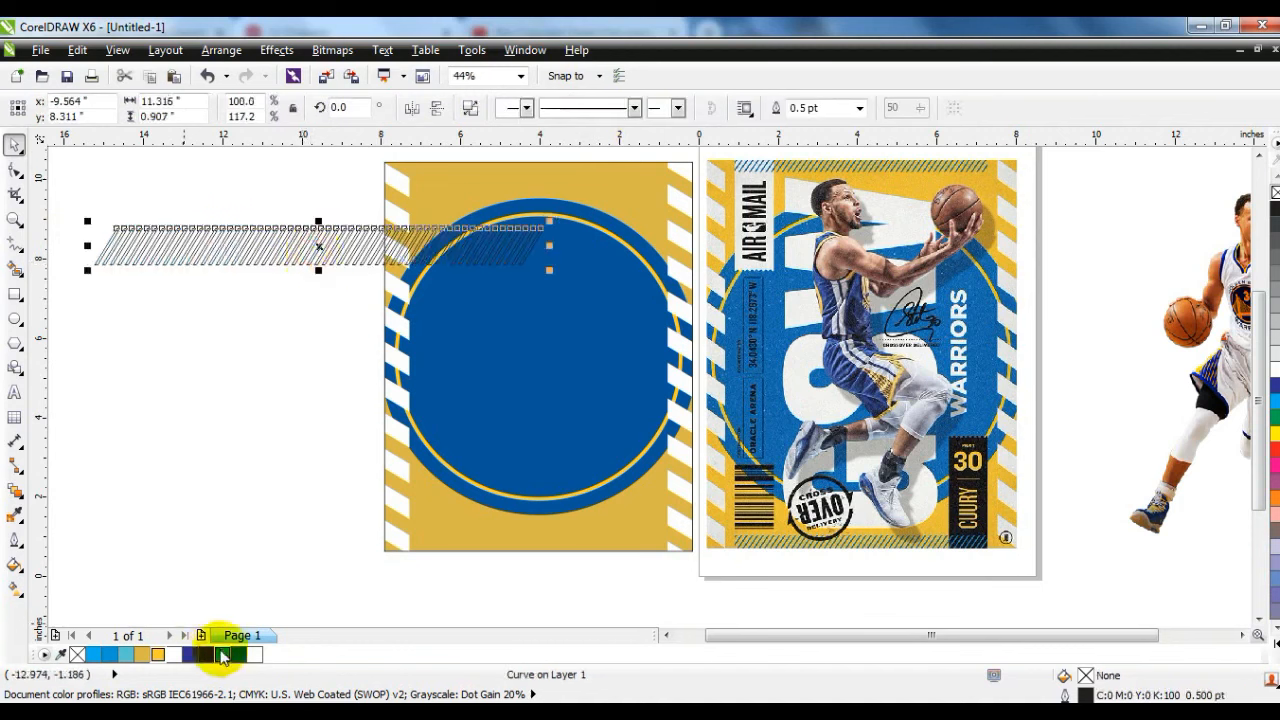
left_click(239, 654)
right_click(1275, 193)
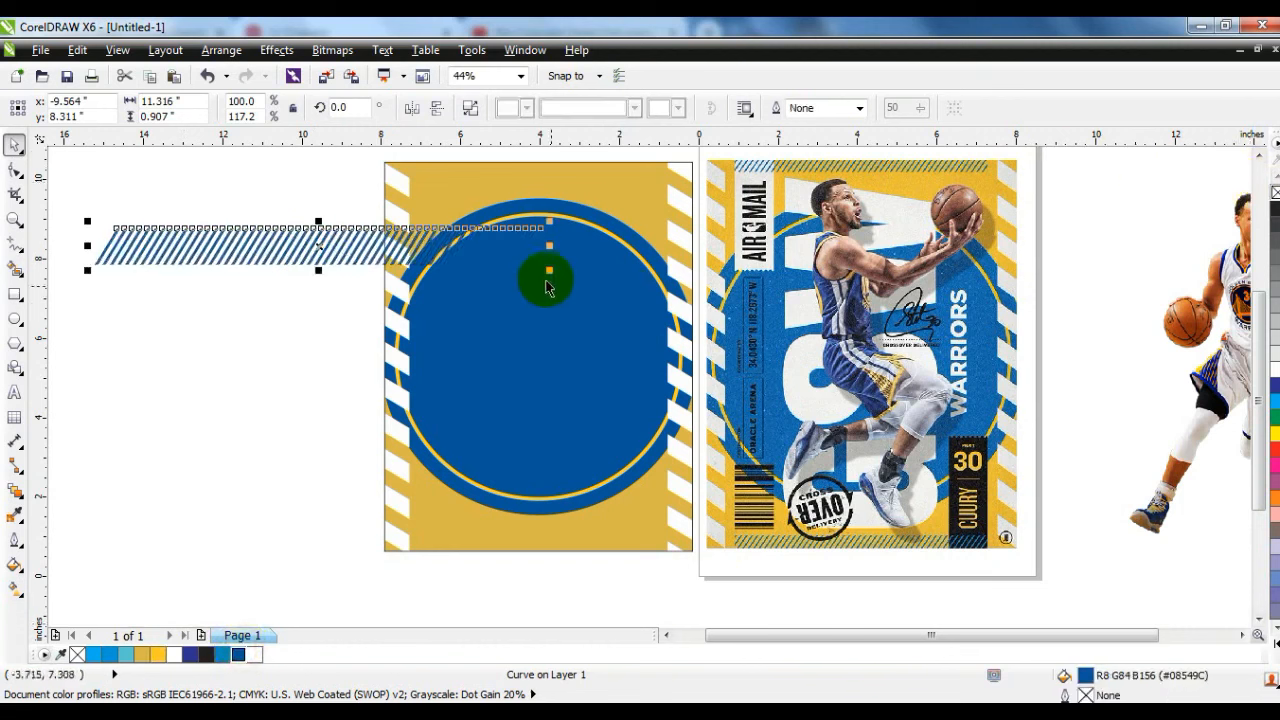
Scale the blue hatch strip to about 6.37 by 0.51 in and centre it across the gold rectangle's top edge
left_click_drag(549, 270, 384, 257)
left_click_drag(249, 238, 566, 160)
left_click_drag(705, 180, 690, 177)
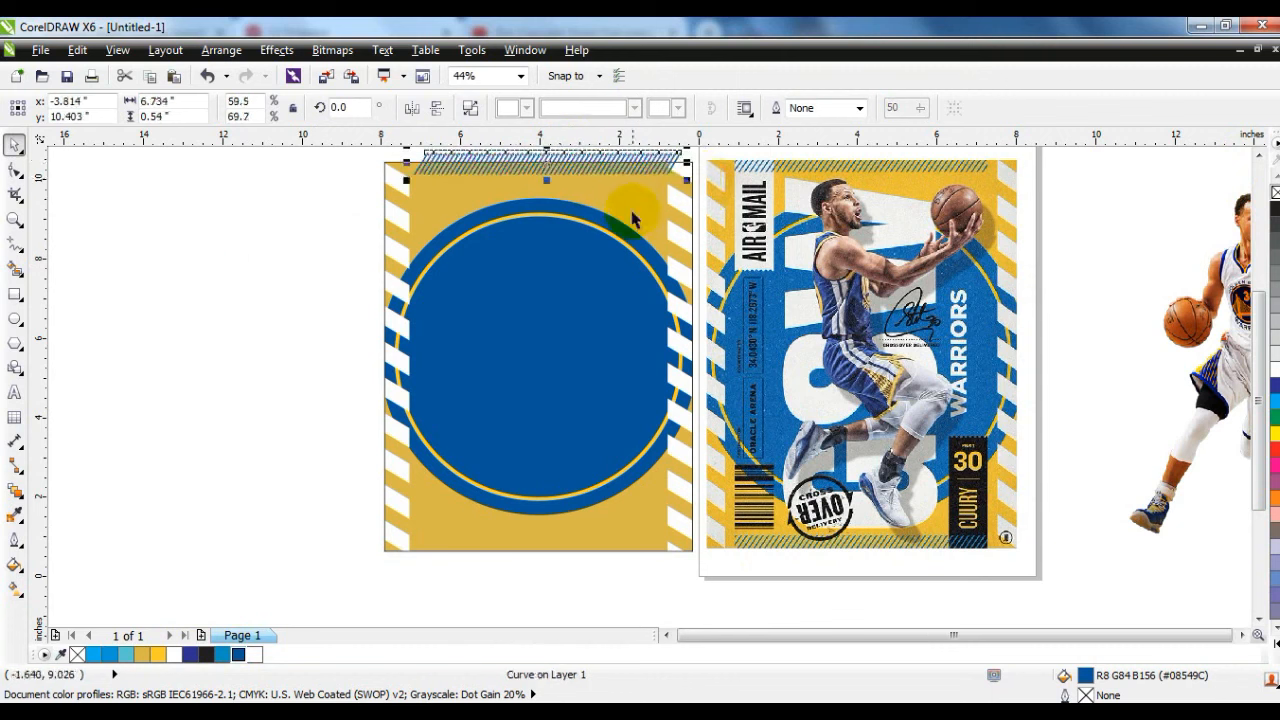
left_click(636, 194, "shift")
key("c")
left_click(280, 208)
left_click(557, 180)
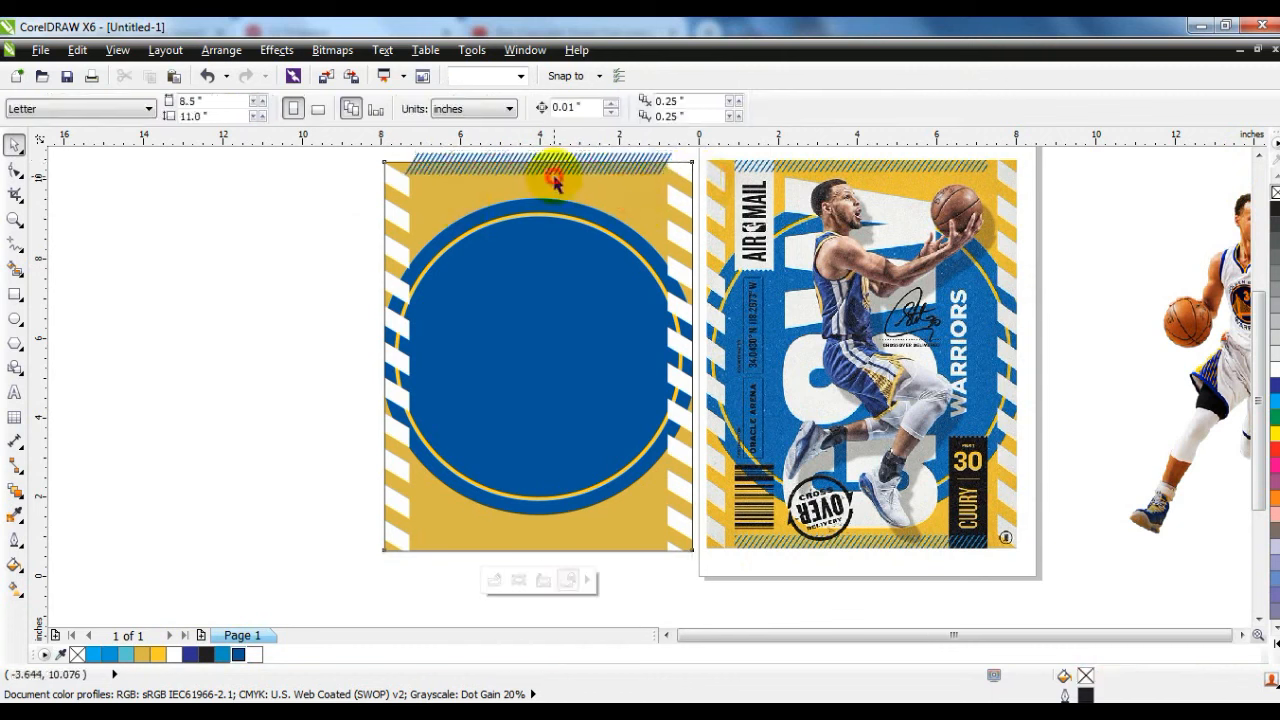
left_click(661, 160)
left_click_drag(680, 183, 670, 179)
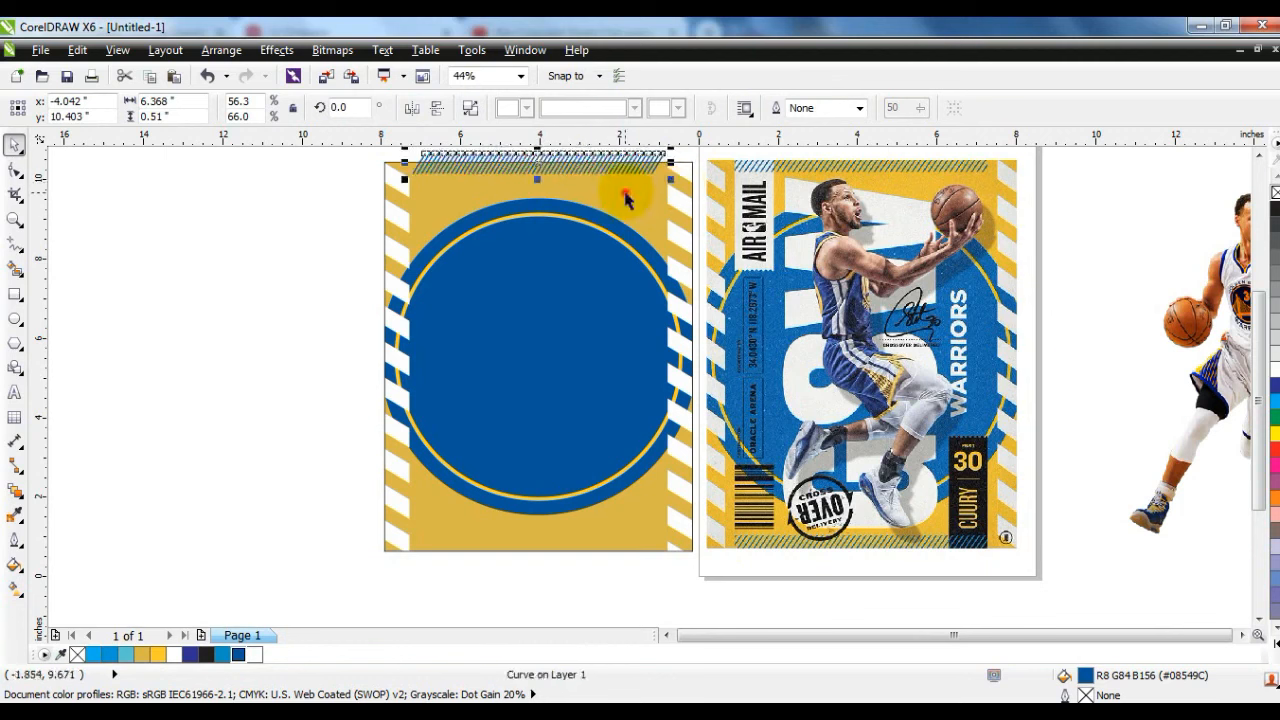
left_click(329, 243)
Copy the hatch strip to the gold rectangle's bottom edge and combine both strips, centred vertically on the rectangle
mouse_move(560, 157)
left_mouse_down()
mouse_move(534, 325)
mouse_move(529, 551)
left_mouse_up()
left_click(540, 168, "shift")
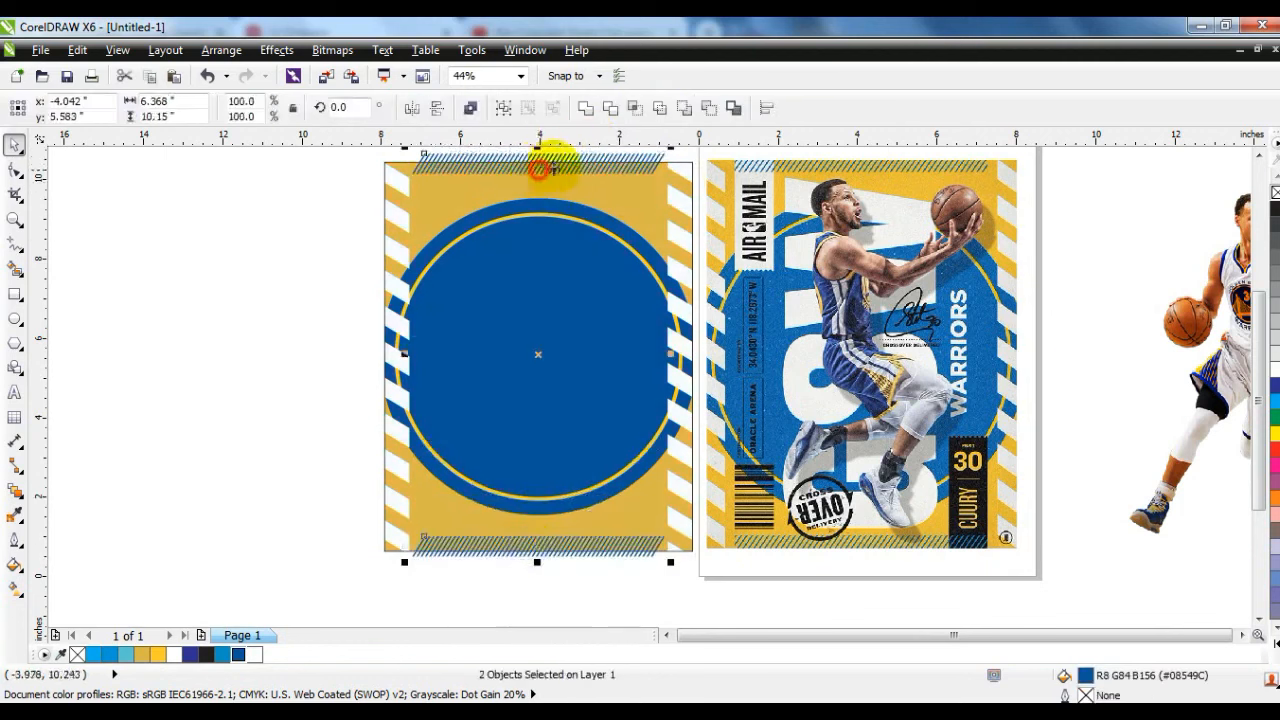
left_click(586, 107)
left_click(404, 207, "shift")
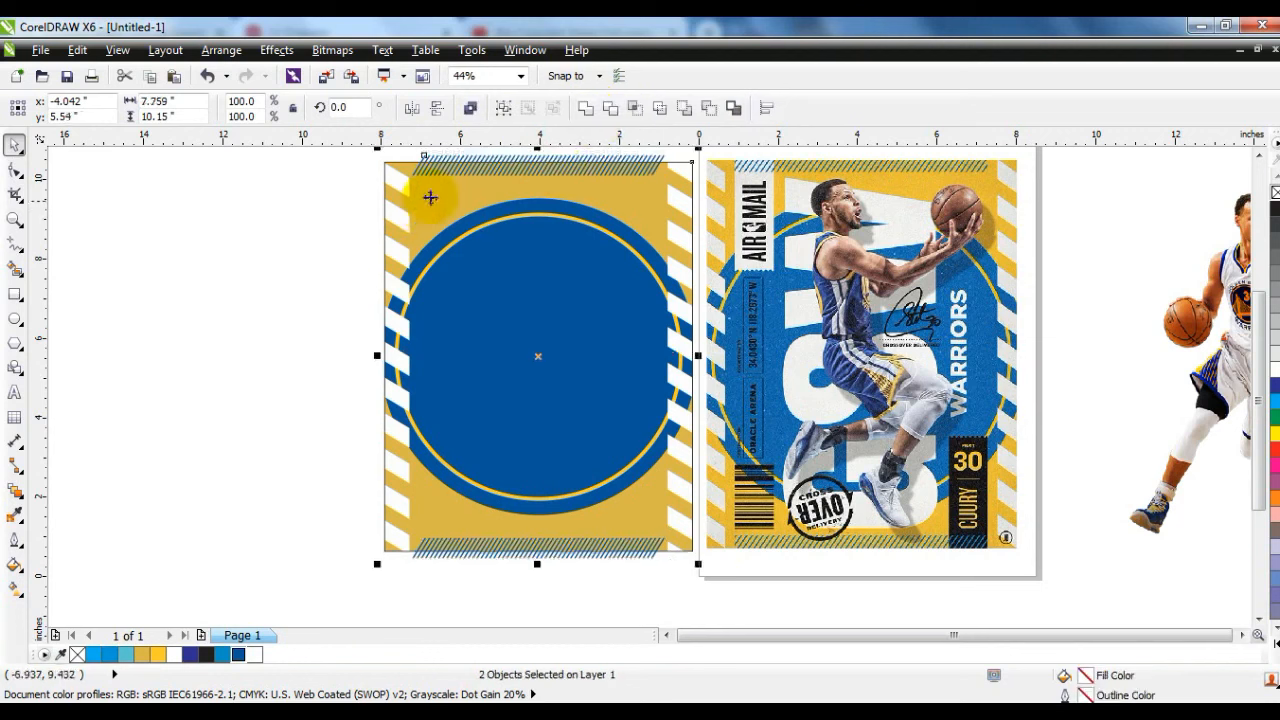
left_click(434, 162)
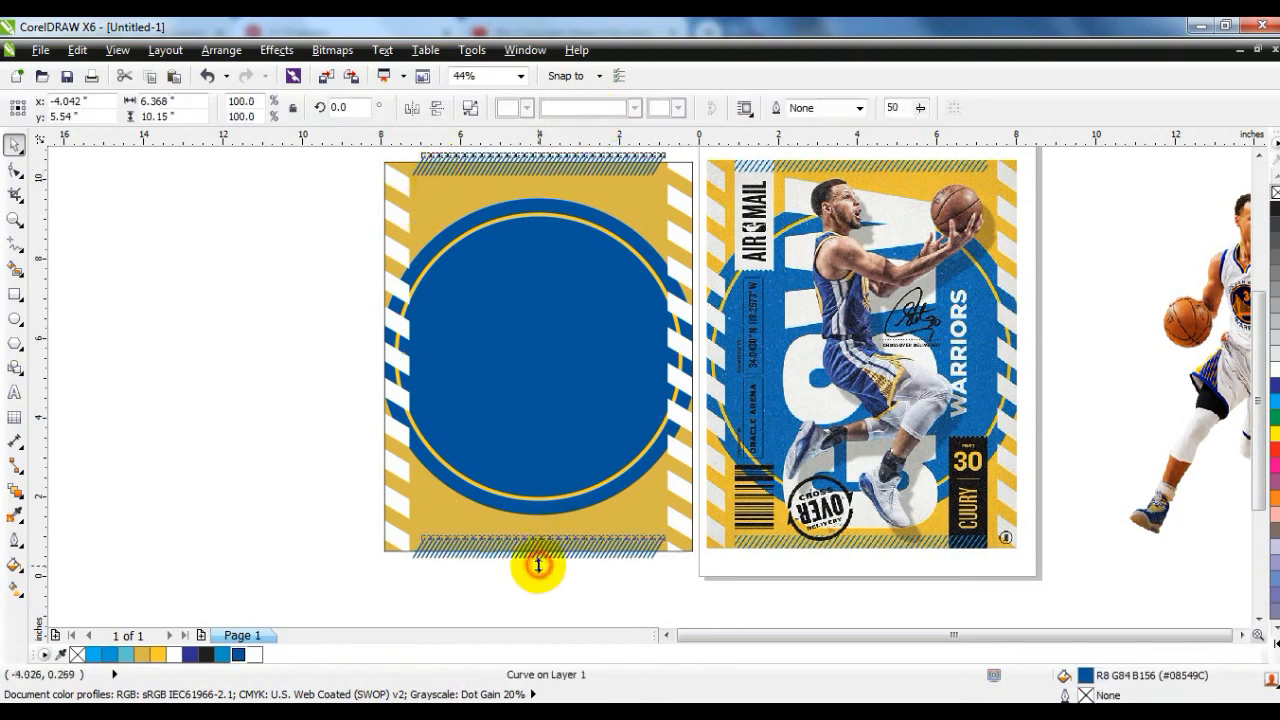
Stretch the combined hatch strips slightly in height and PowerClip them inside the gold rectangle
left_click_drag(538, 566, 537, 570)
key("alt+c")
key("w")
key("p")
left_click(424, 524)
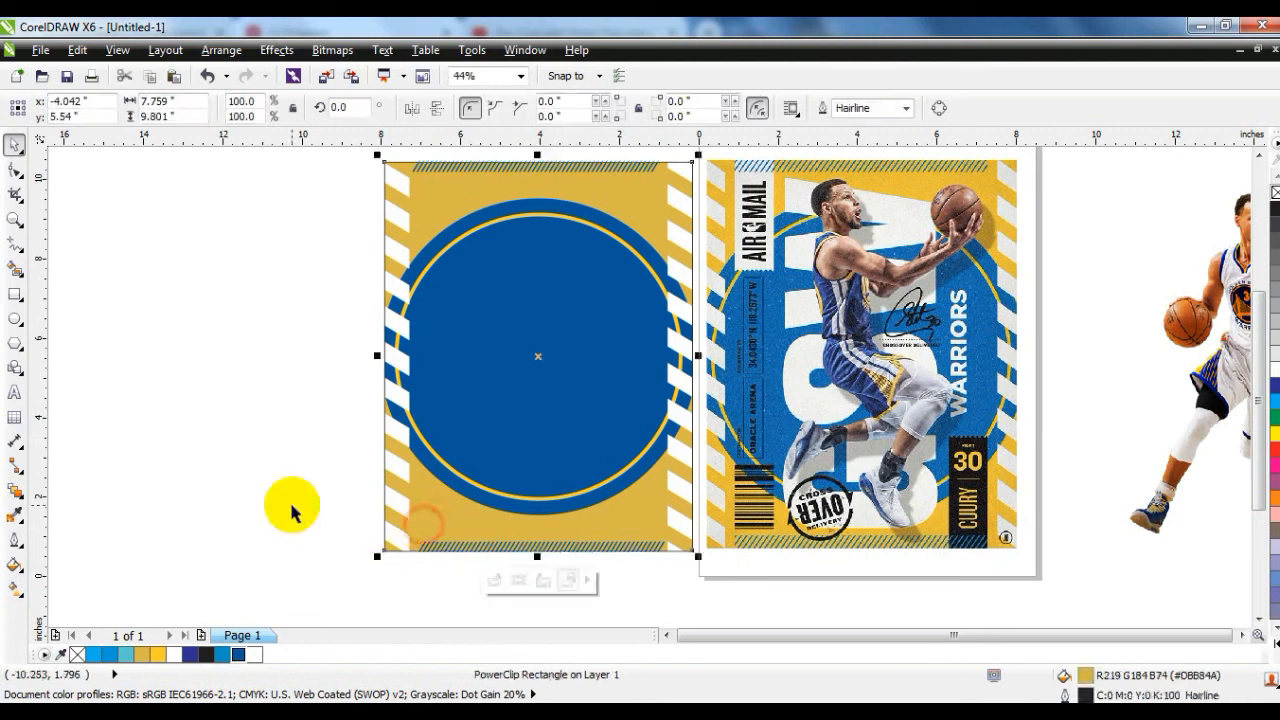
left_click(292, 506)
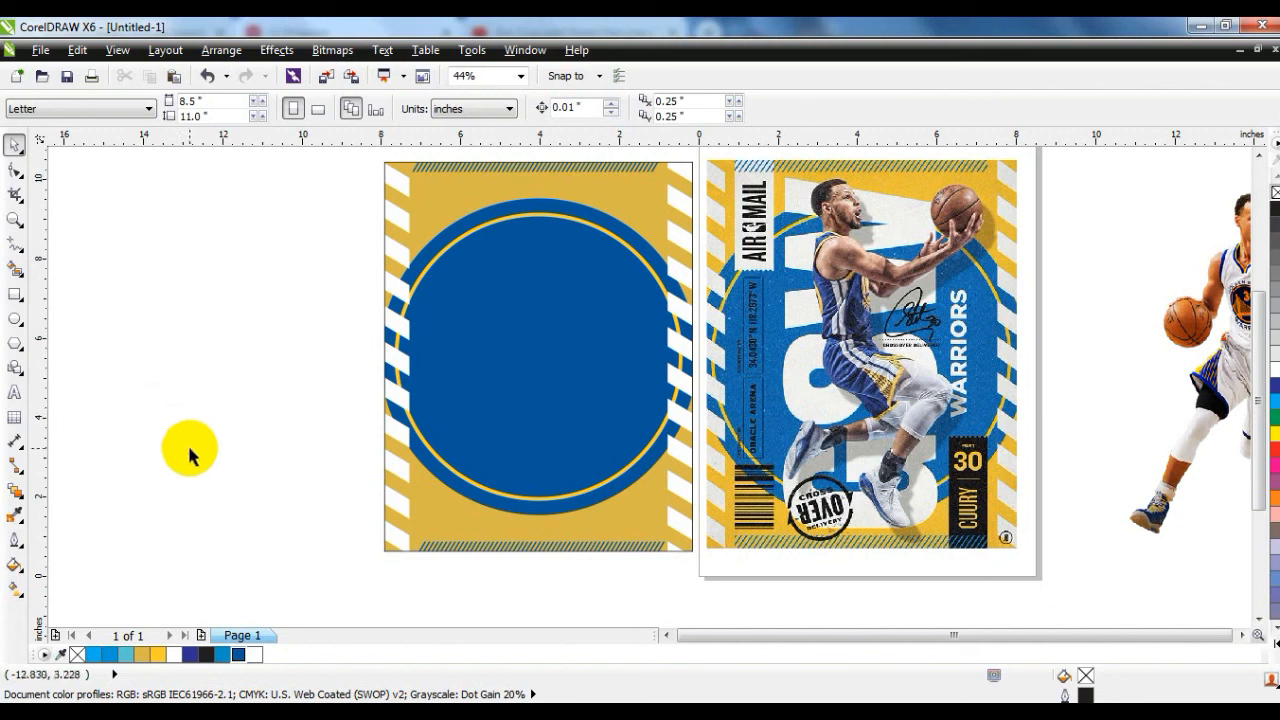
Add the artistic text "GSW" in the empty area beside the gold poster and set its font to Machine BT
left_click(13, 395)
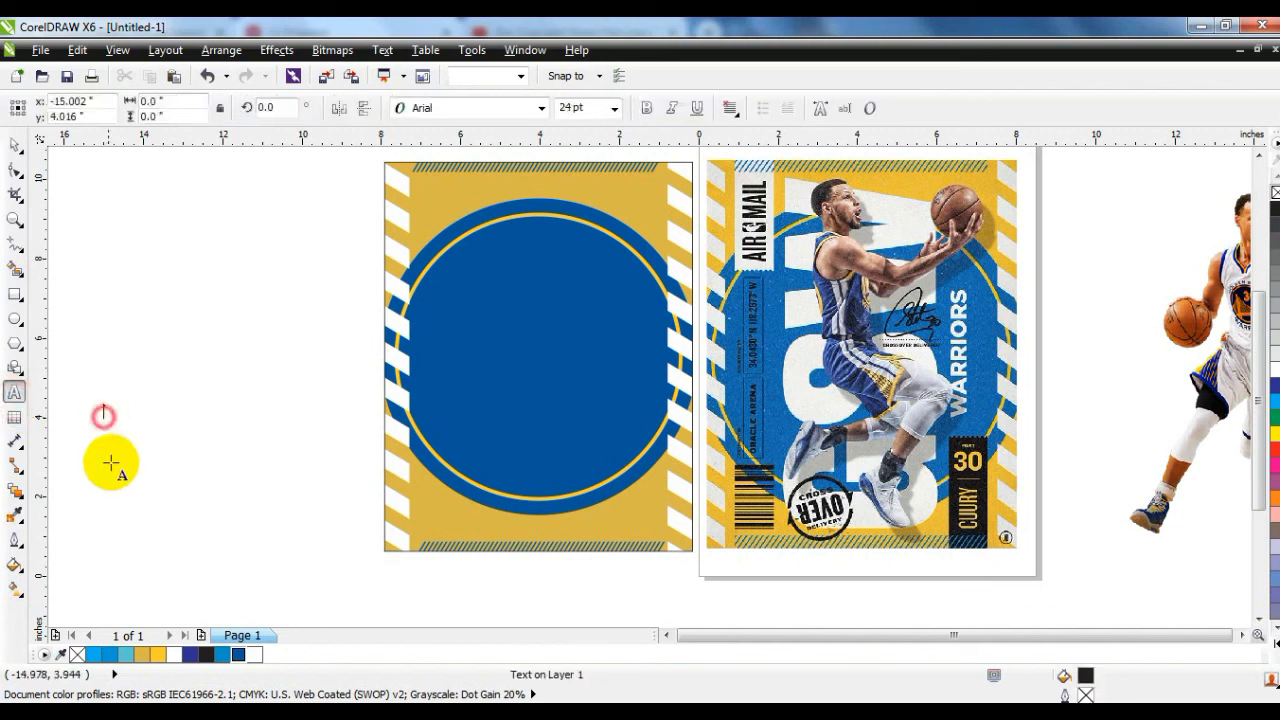
type("GSW")
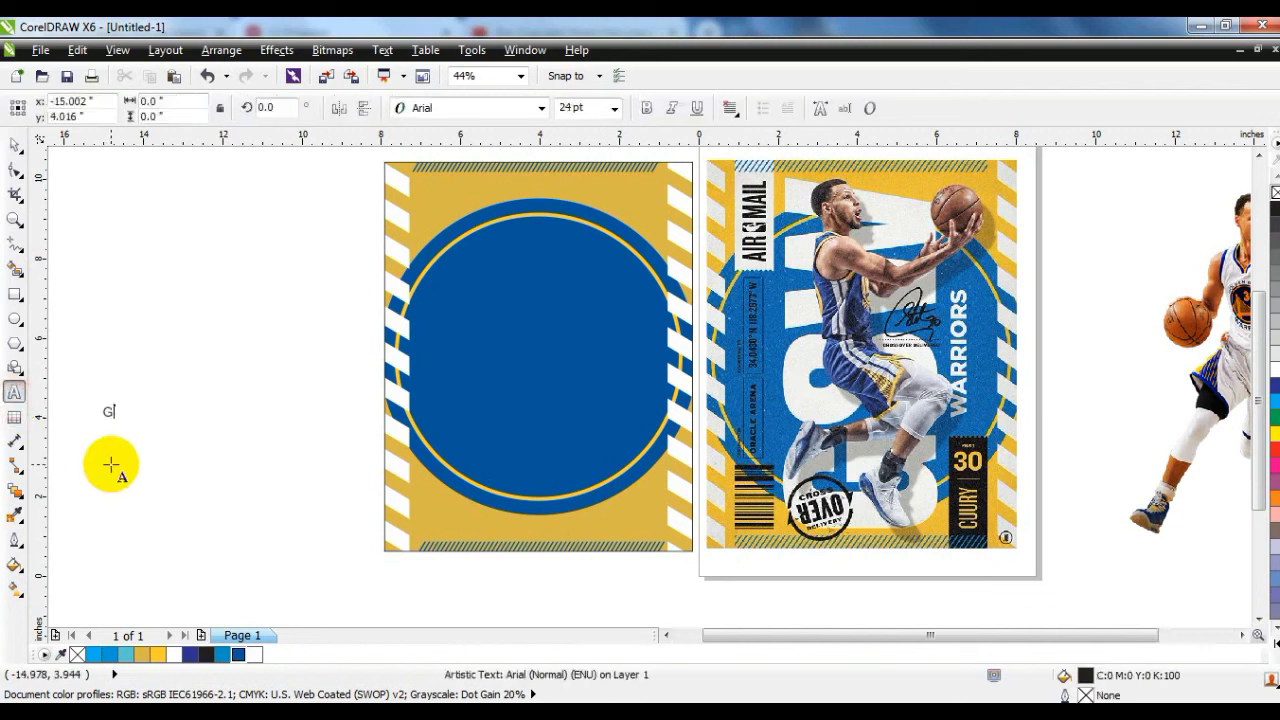
left_click(17, 149)
left_click(443, 108)
left_click(437, 186)
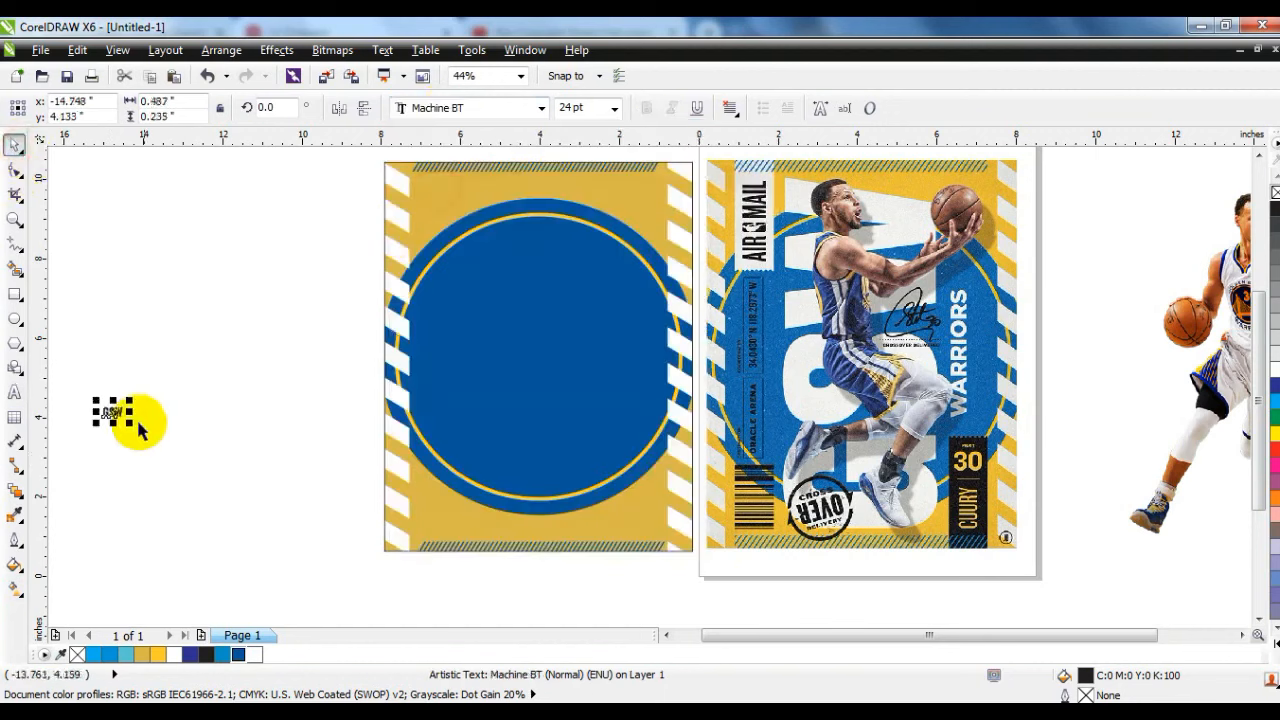
Rotate the GSW text 90 degrees and enlarge it over the blue circle to about 4.04 by 8.36 in
left_click_drag(128, 420, 171, 286)
left_click_drag(150, 377, 560, 363)
left_click_drag(590, 289, 651, 177)
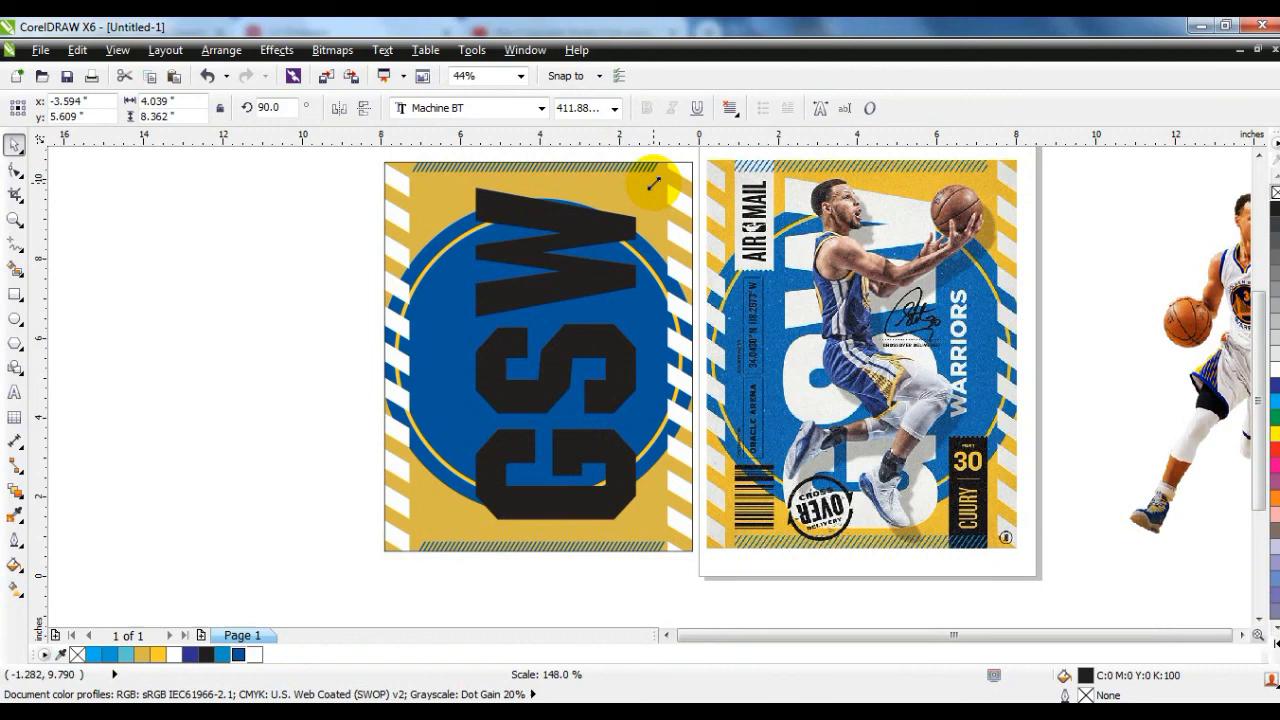
Fill the GSW text white and centre it horizontally on the poster
left_click(174, 655)
left_click(586, 537, "shift")
key("c")
left_click(300, 378)
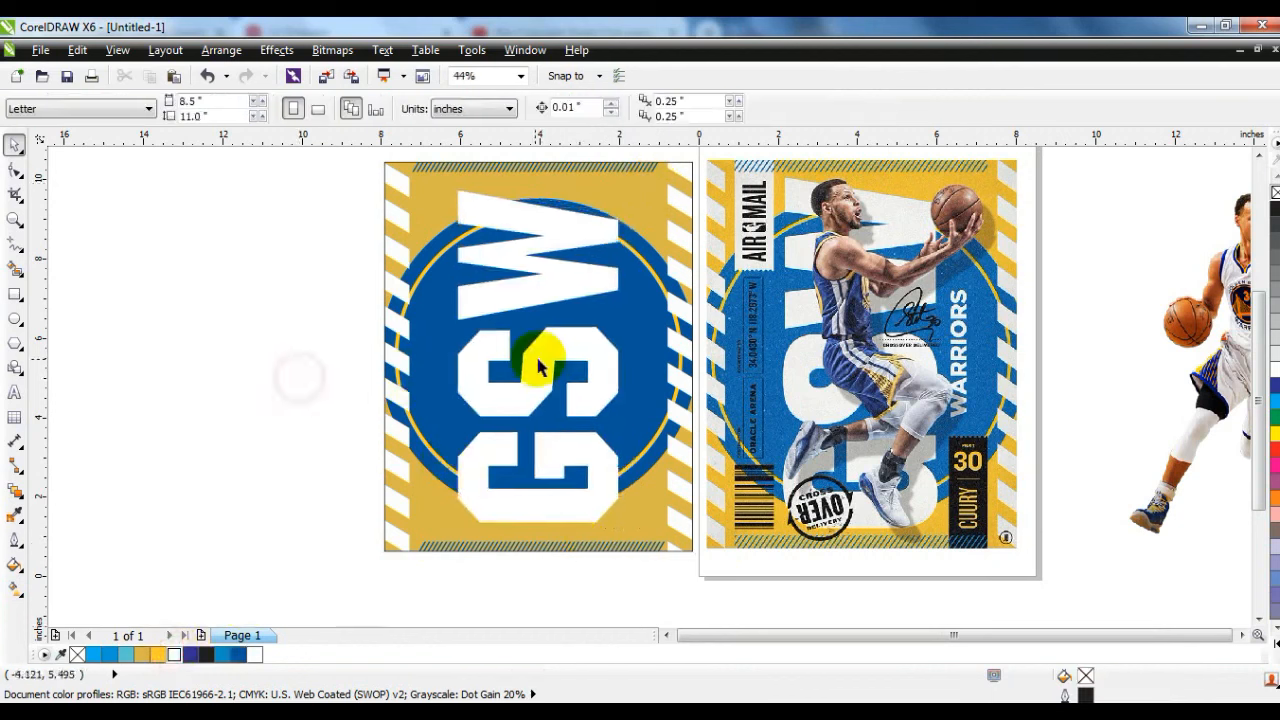
Convert the white GSW text to curves and adjust its size very slightly
left_click_drag(549, 357, 563, 349)
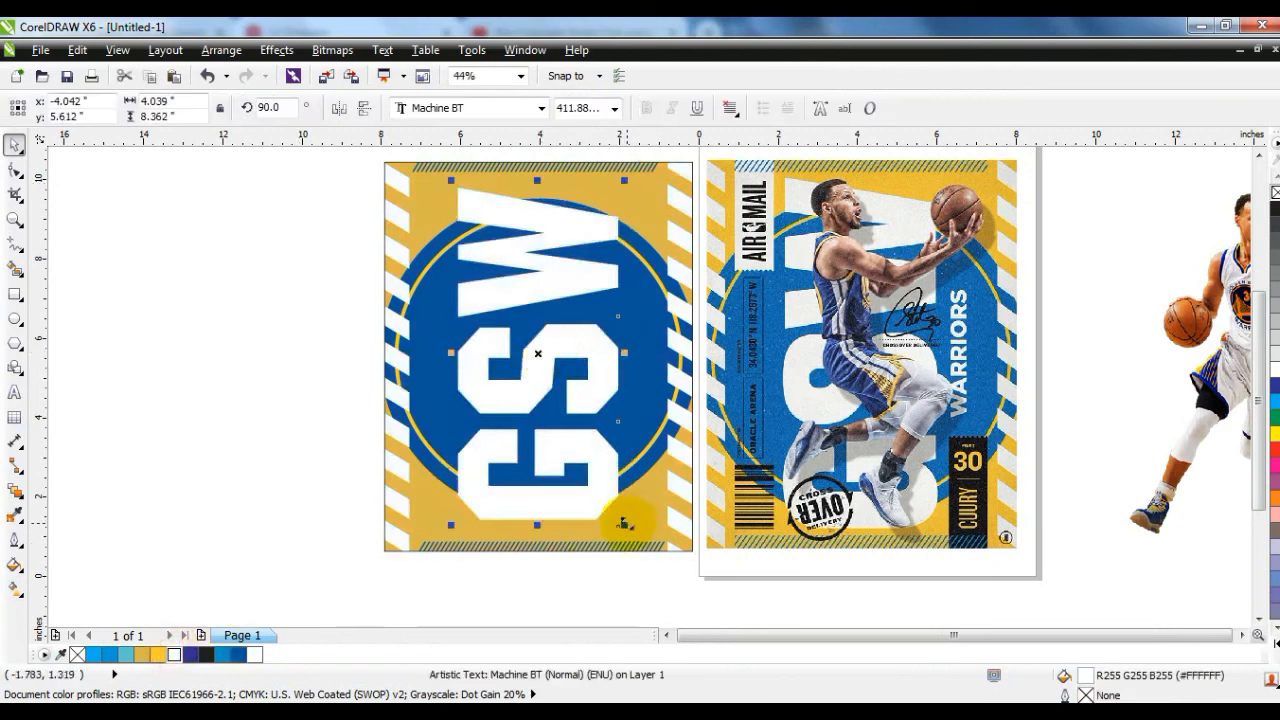
key("ctrl+q")
left_click_drag(622, 524, 626, 530)
left_click(263, 428)
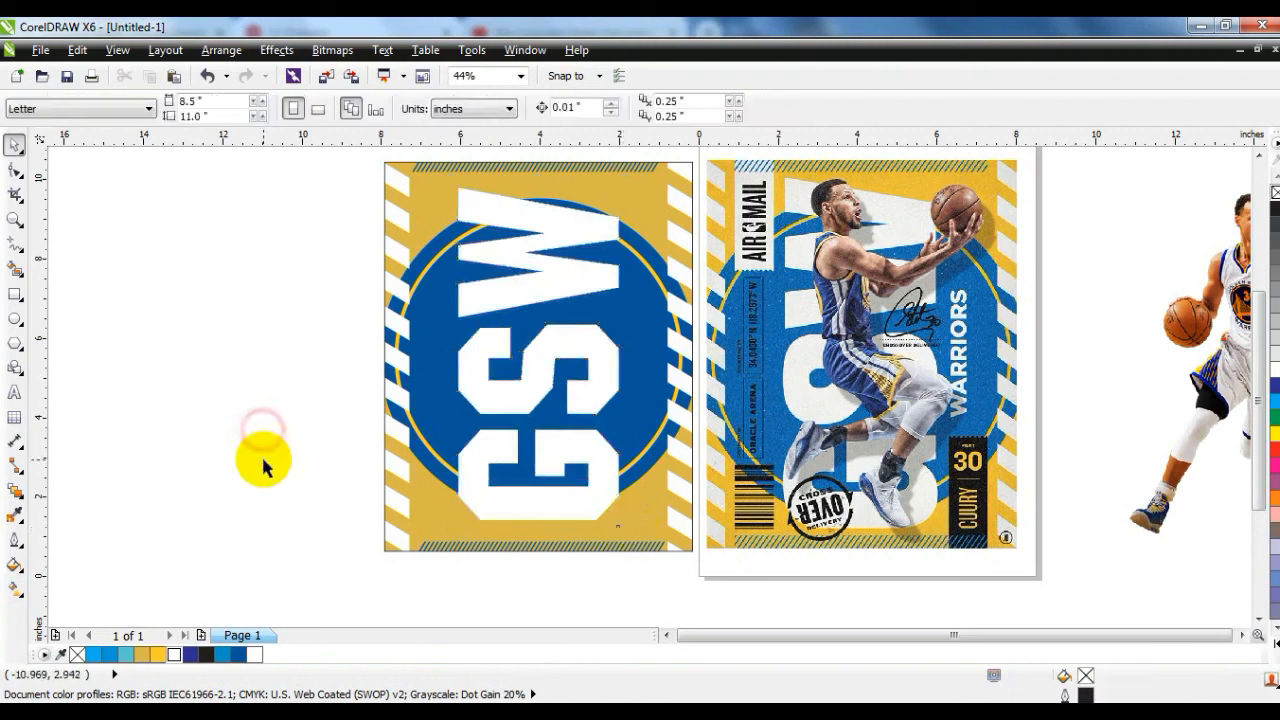
Draw an upright rectangle about 0.91 by 2.27 in at the poster's bottom edge, between the letter G and the right striped border
left_click(14, 220)
left_click_drag(913, 414, 1005, 577)
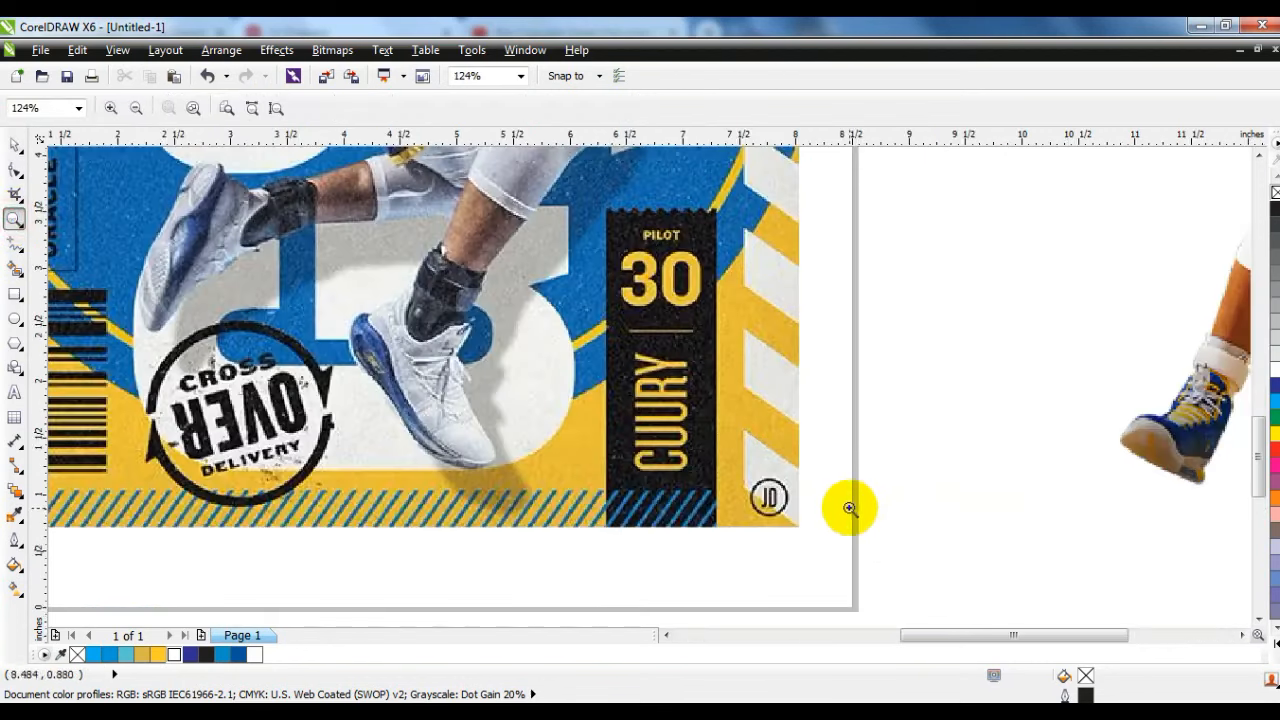
right_click(849, 509)
left_click_drag(347, 382, 1037, 585)
left_click(14, 293)
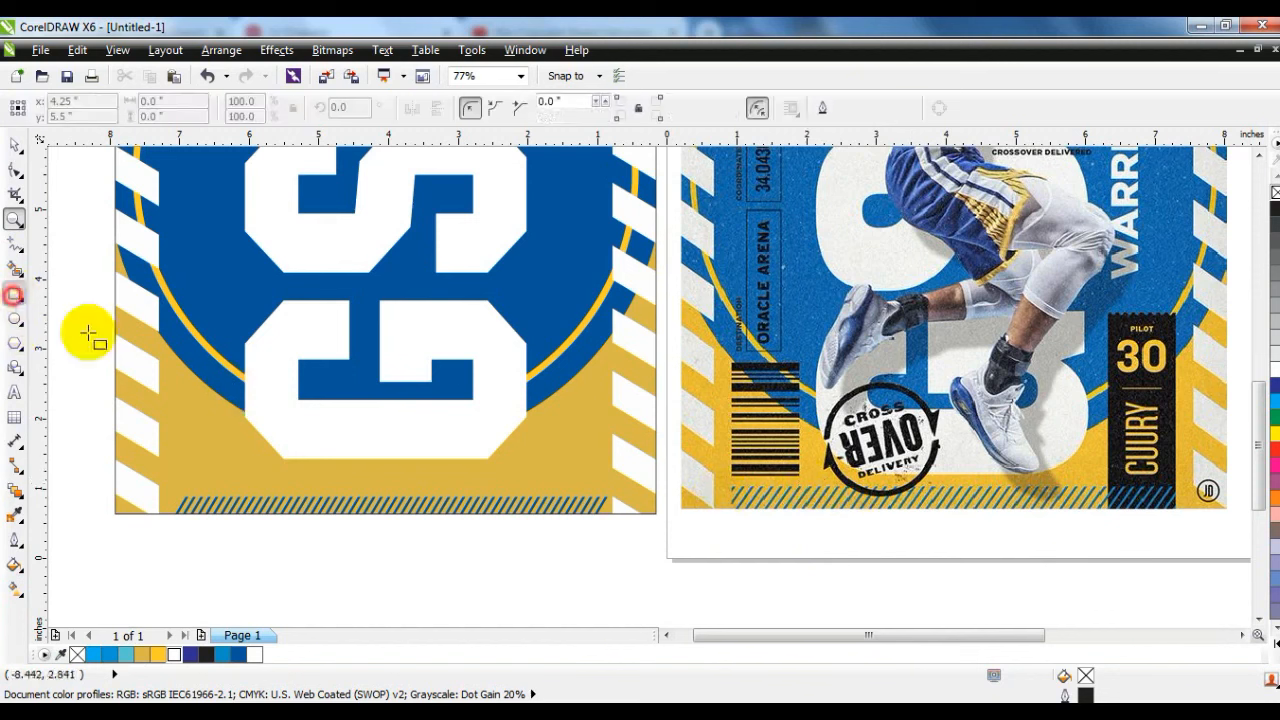
left_click_drag(597, 515, 690, 413)
Draw a small ellipse about 0.11 by 0.13 in across the new rectangle's top edge near its left corner
left_click(14, 220)
left_click_drag(257, 316, 803, 464)
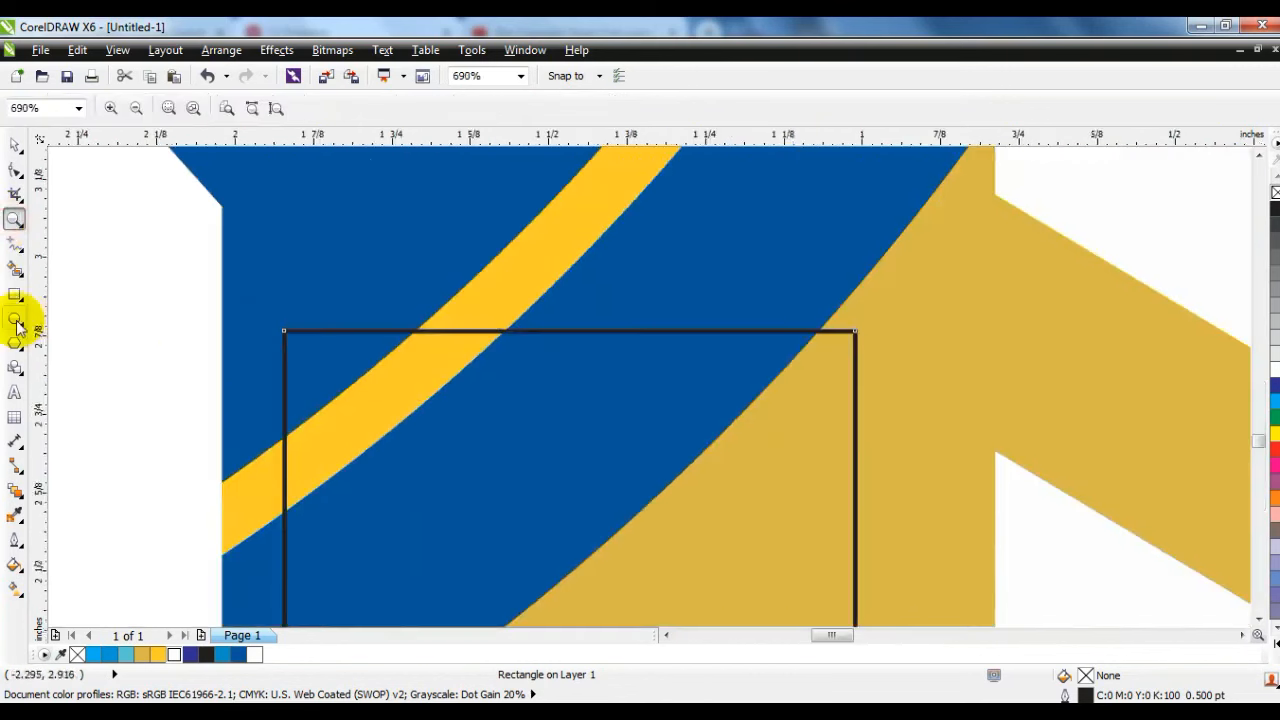
left_click(15, 321)
left_click_drag(298, 273, 362, 343)
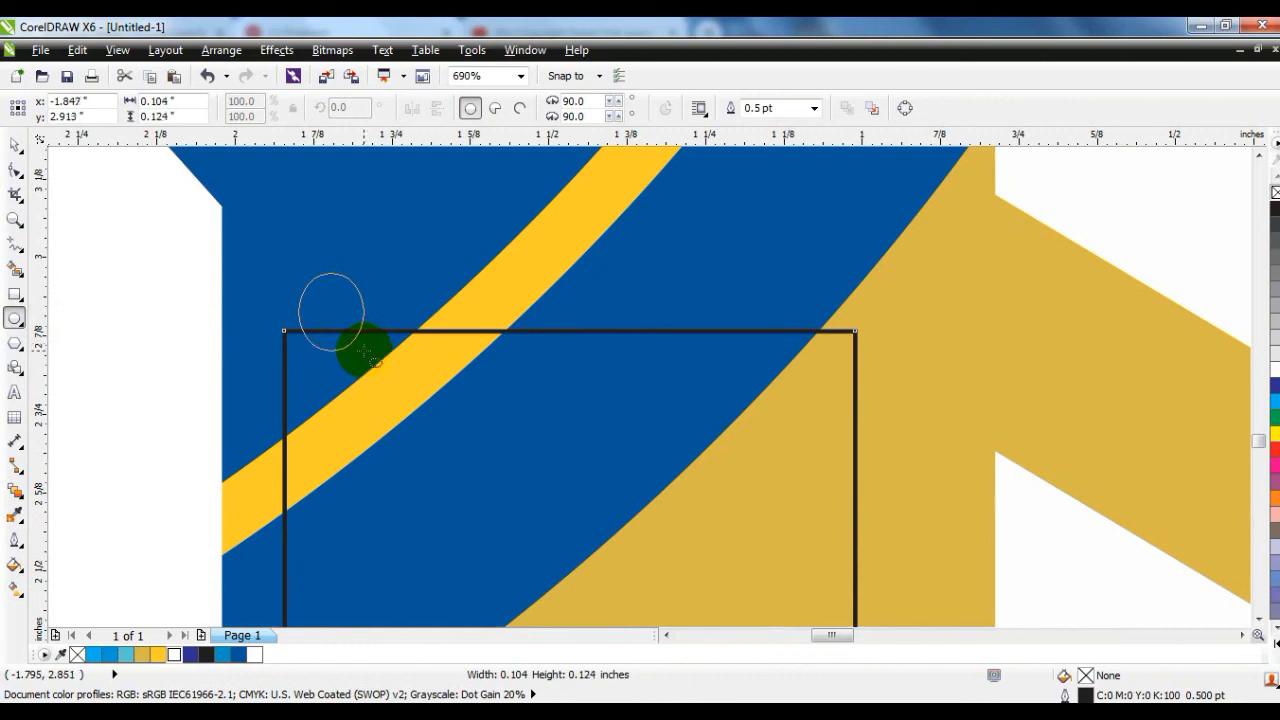
left_click_drag(364, 359, 364, 359)
key("space")
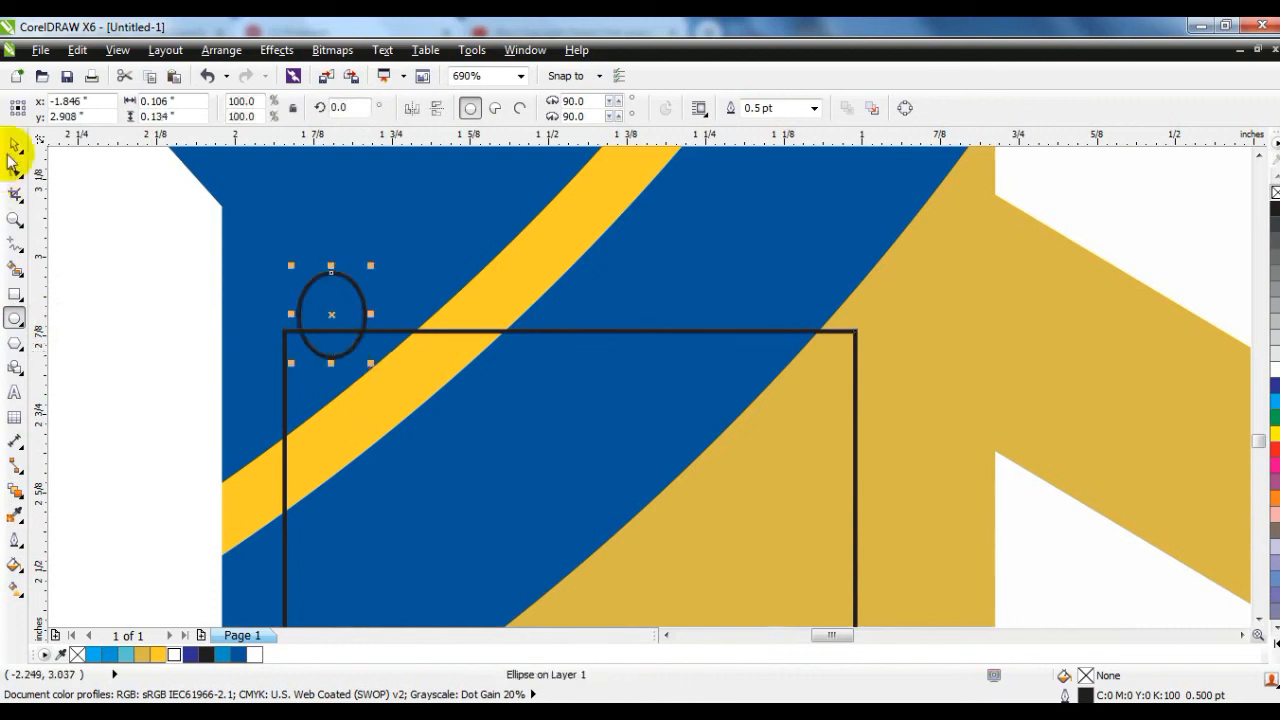
Copy the small ellipse at equal spacing along the rectangle's top edge to make a row of six
left_click_drag(336, 316, 423, 316)
key("ctrl+r")
key("ctrl+r")
key("ctrl+r")
key("ctrl+r")
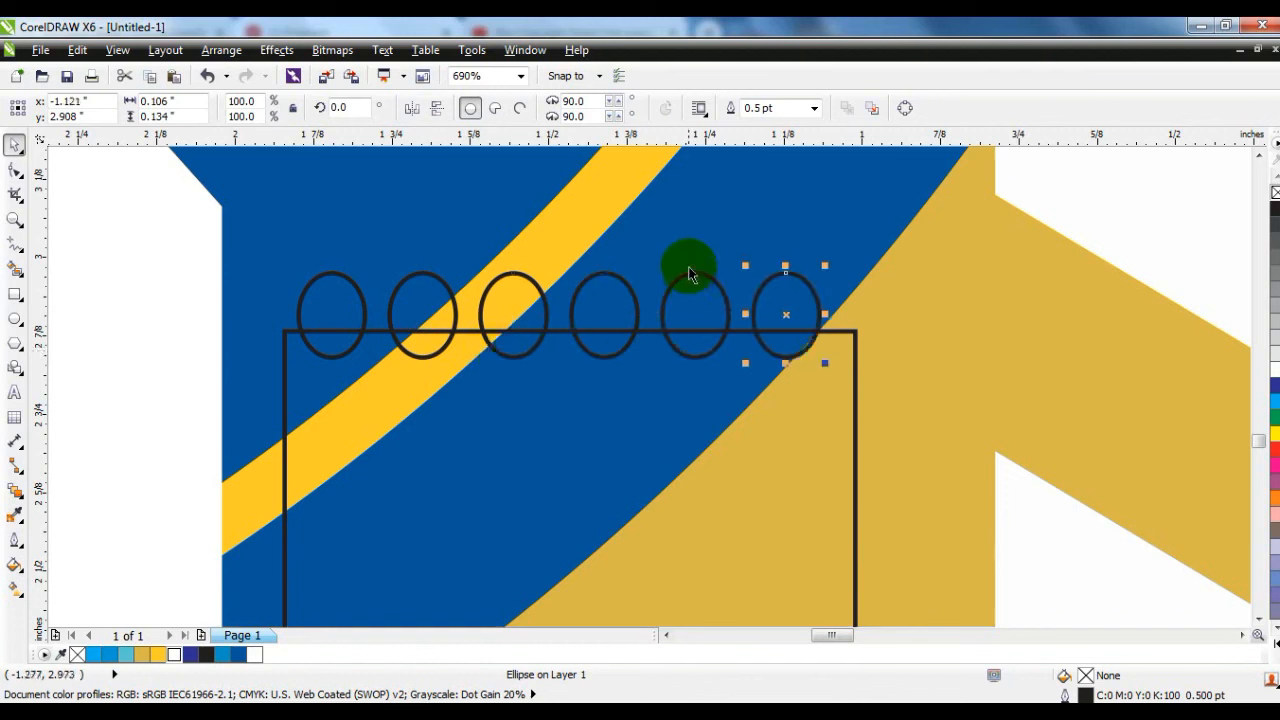
Weld the six ellipses into a single object
left_click(688, 274, "shift")
left_click(514, 277, "shift")
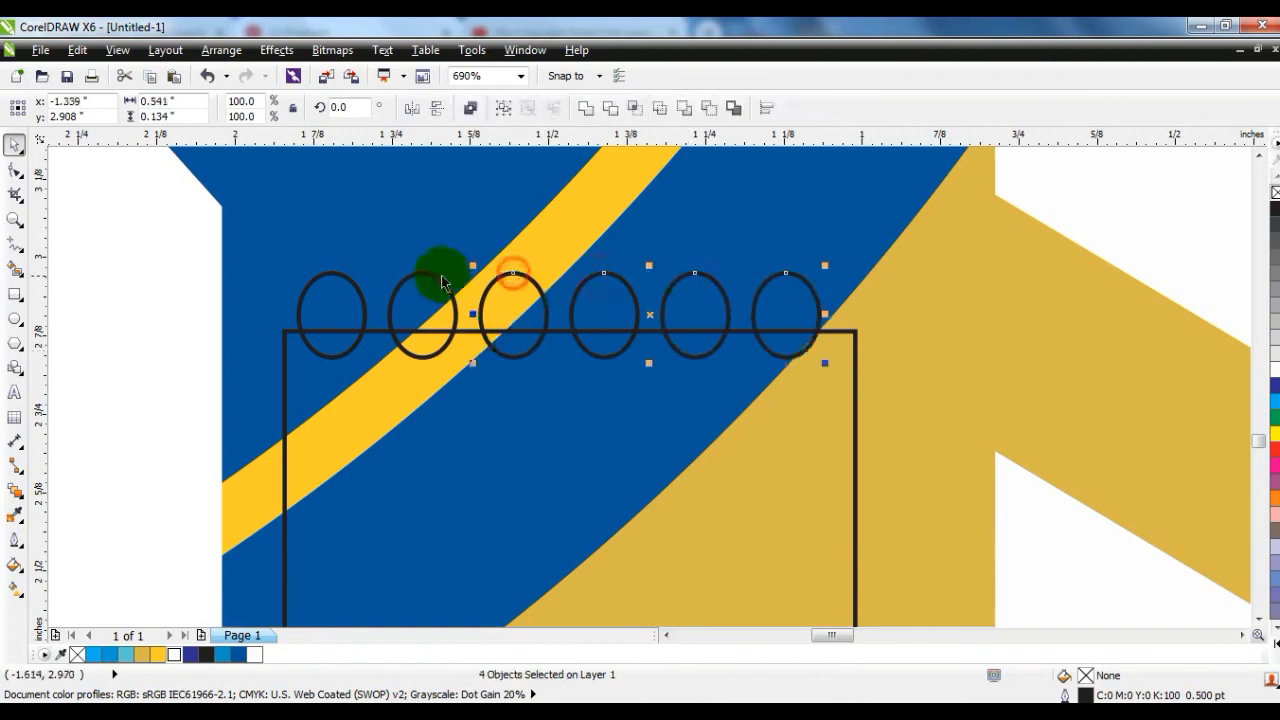
left_click(429, 273, "shift")
left_click(336, 276, "shift")
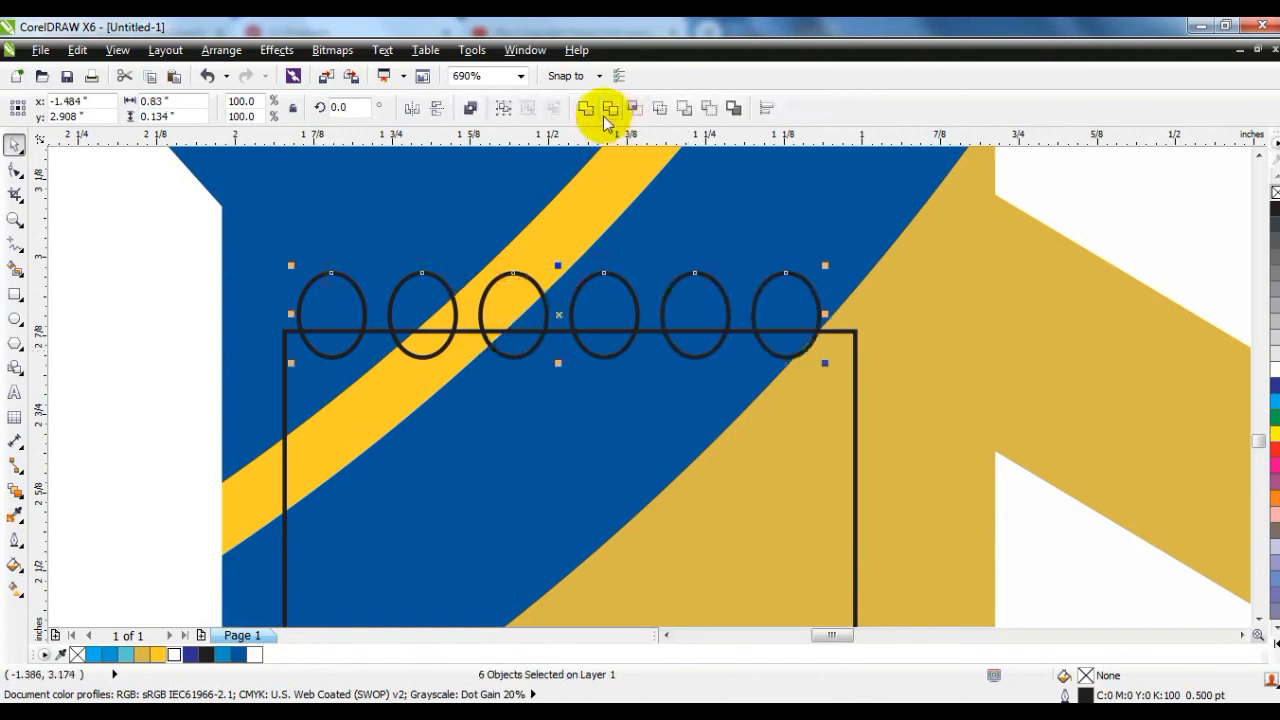
left_click(595, 112)
Centre the ellipse row horizontally on the rectangle, trim the rectangle with it and delete the ellipses
left_click(853, 333, "shift")
key("c")
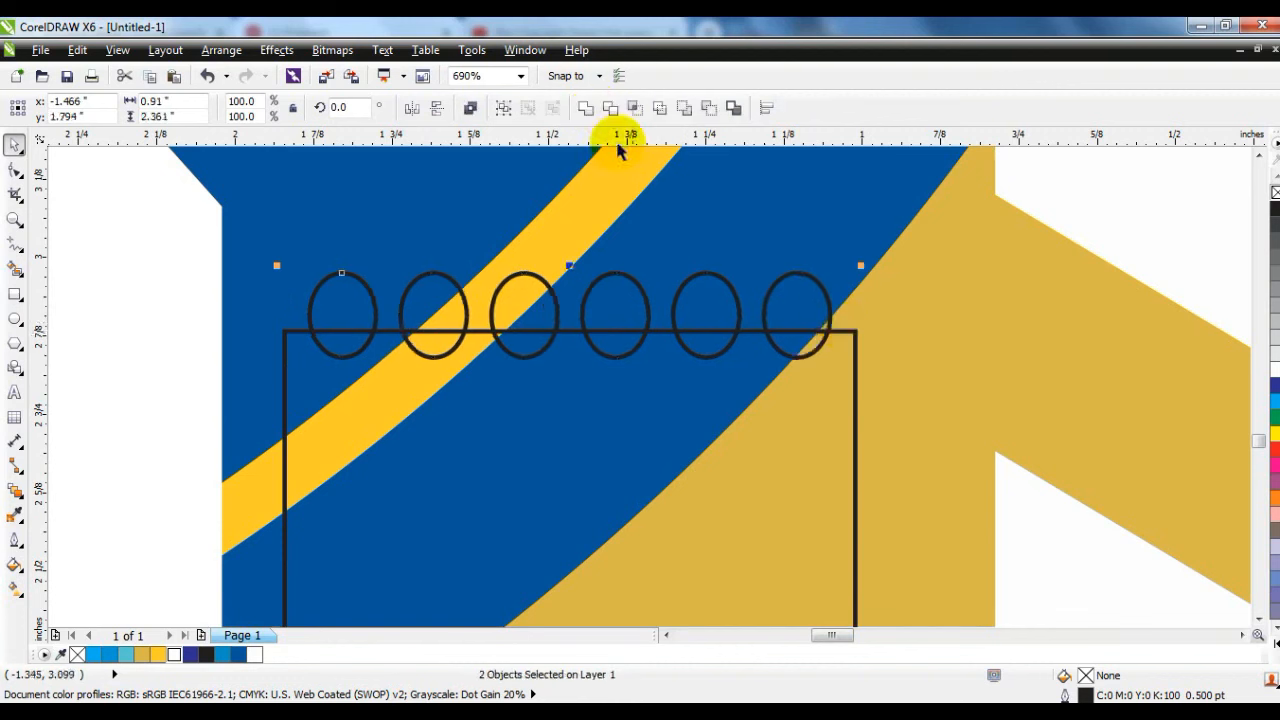
left_click(612, 116)
left_click(609, 283)
left_click(651, 337)
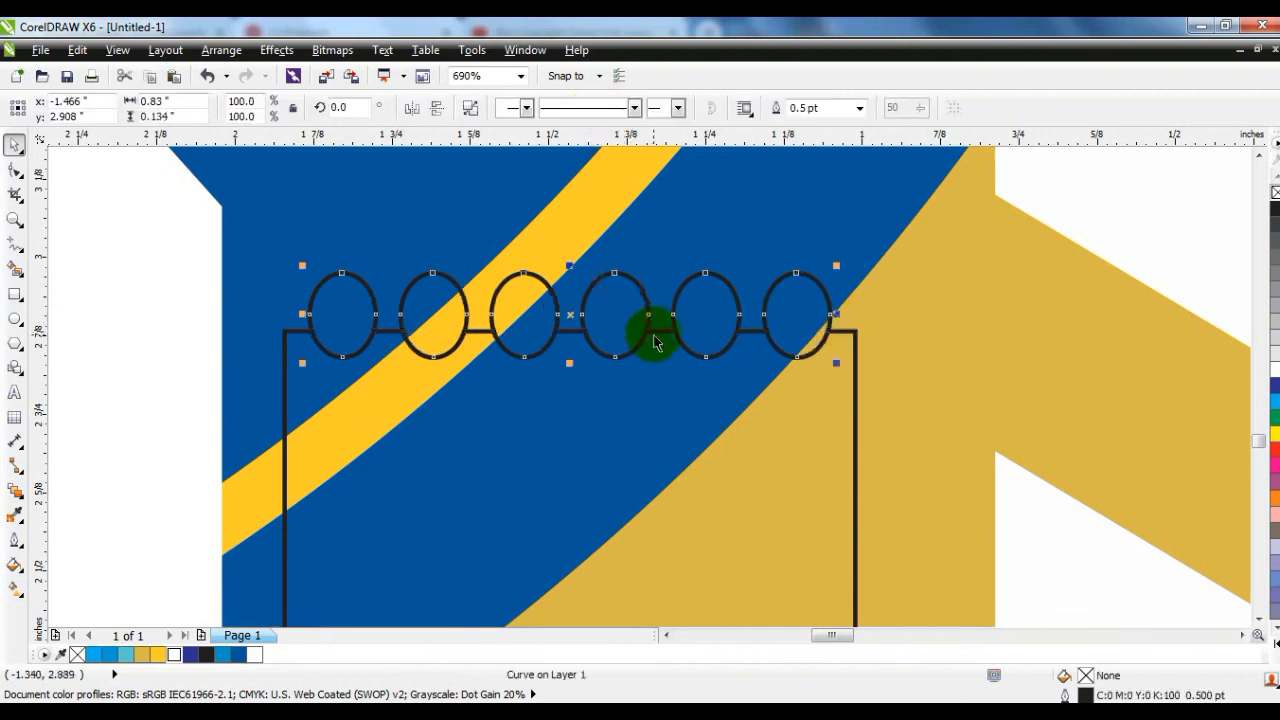
key("Delete")
Fill the scalloped ticket shape black
left_click(648, 333)
left_click(206, 654)
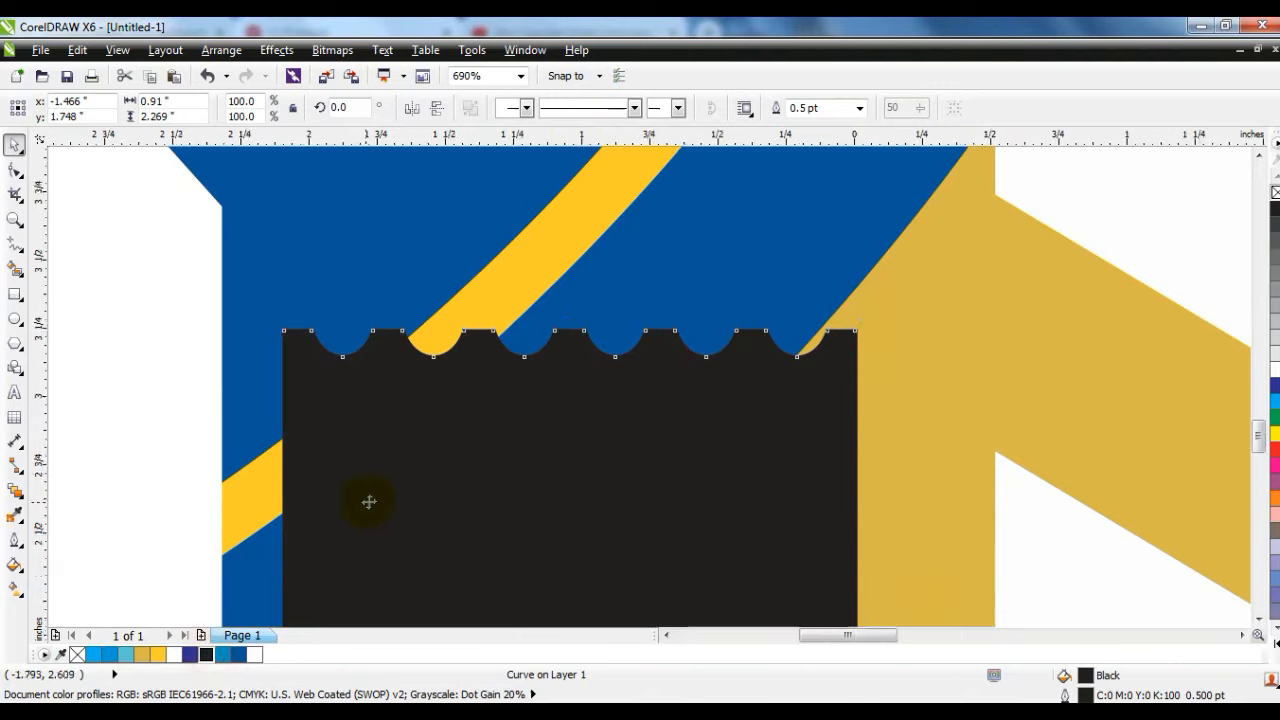
scroll(461, 484, "down", 4)
scroll(461, 484, "down", 4)
left_click(197, 268)
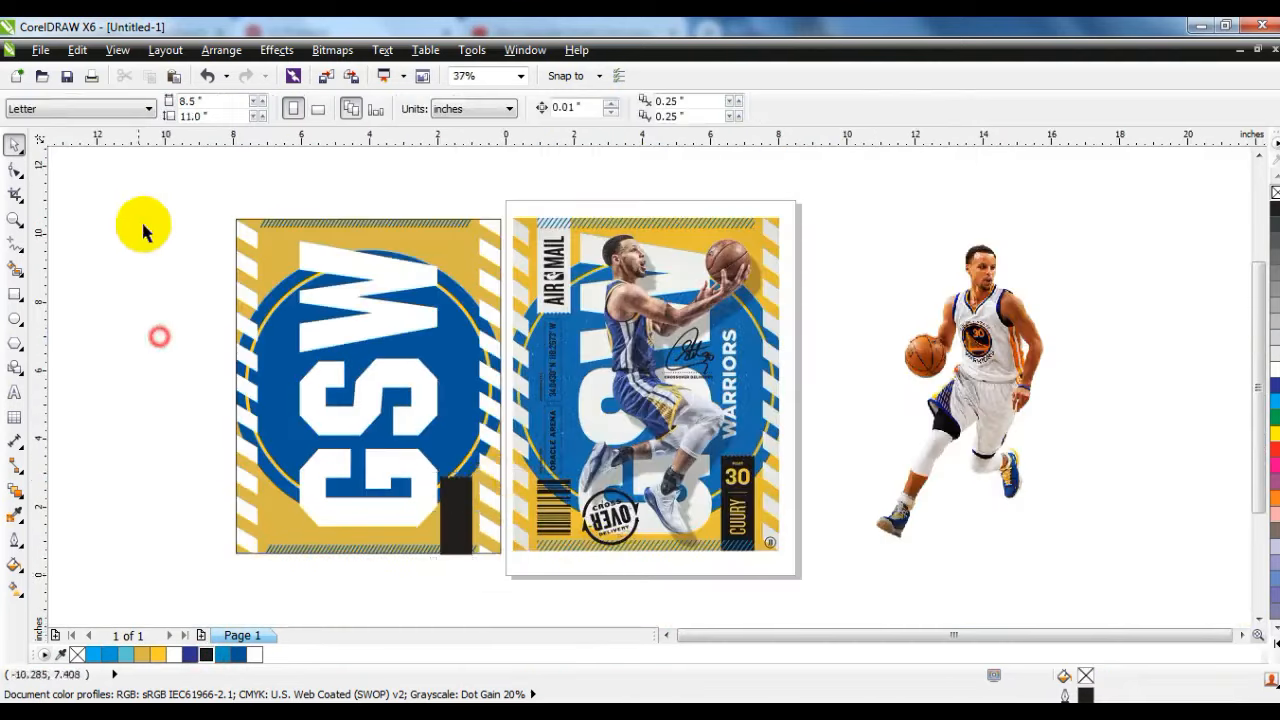
Enlarge the black ticket shape to about 1.1 by 2.94 in, reaching the right striped border
left_click_drag(848, 582, 847, 581)
left_click(720, 585)
scroll(482, 508, "up", 1)
left_click(740, 539)
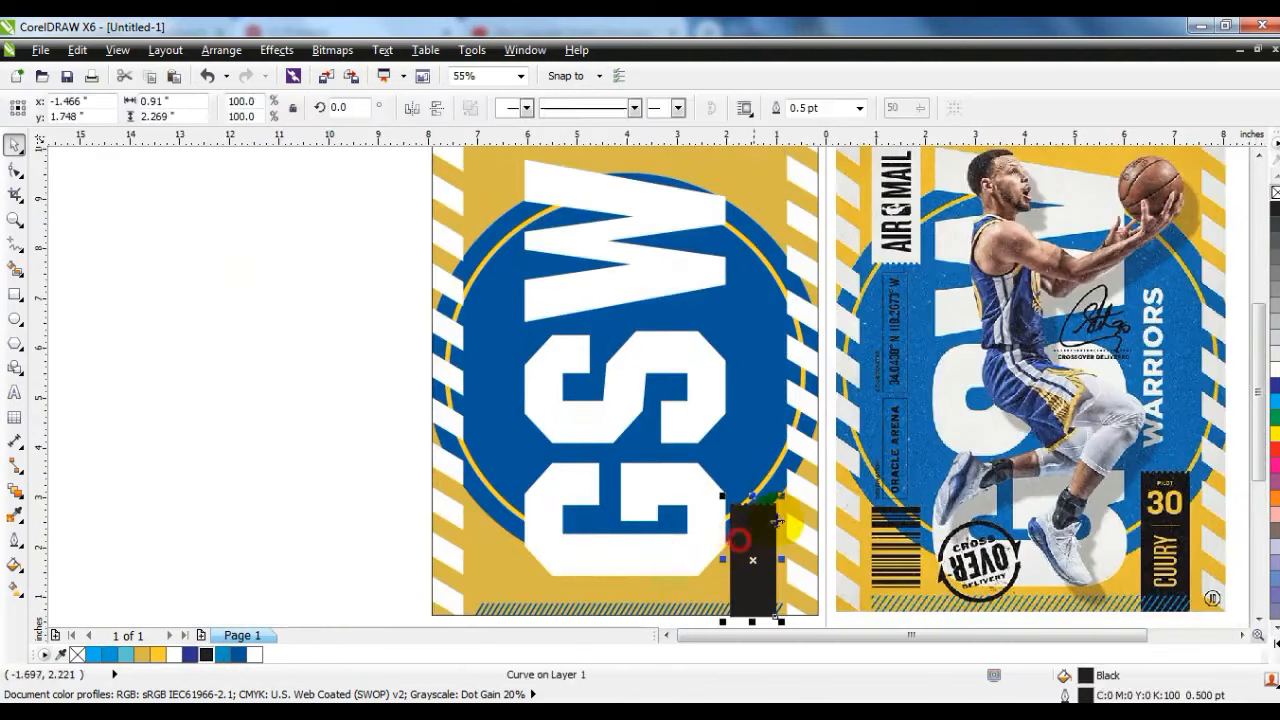
left_click_drag(781, 496, 792, 466)
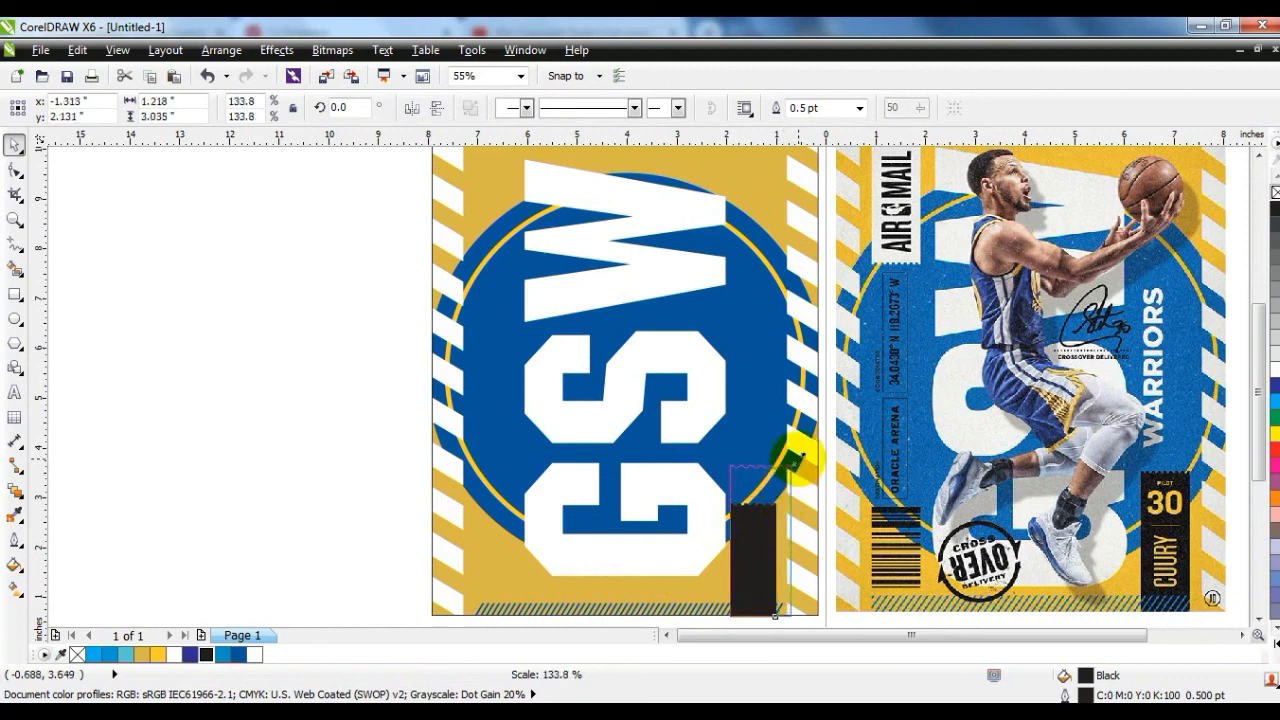
left_click_drag(755, 482, 763, 476)
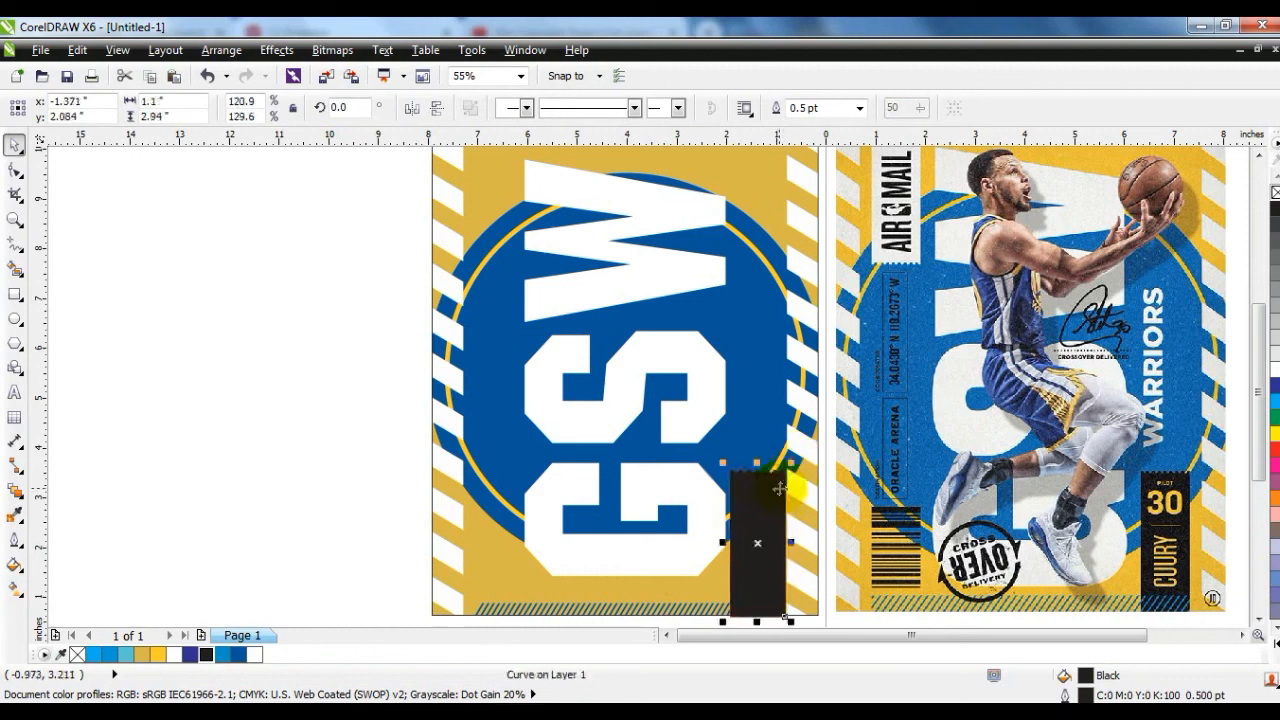
Place a white copy of the ticket shape, mirrored horizontally and vertically, in the poster's upper-left area beside the striped border
left_click(413, 107)
left_click(437, 107)
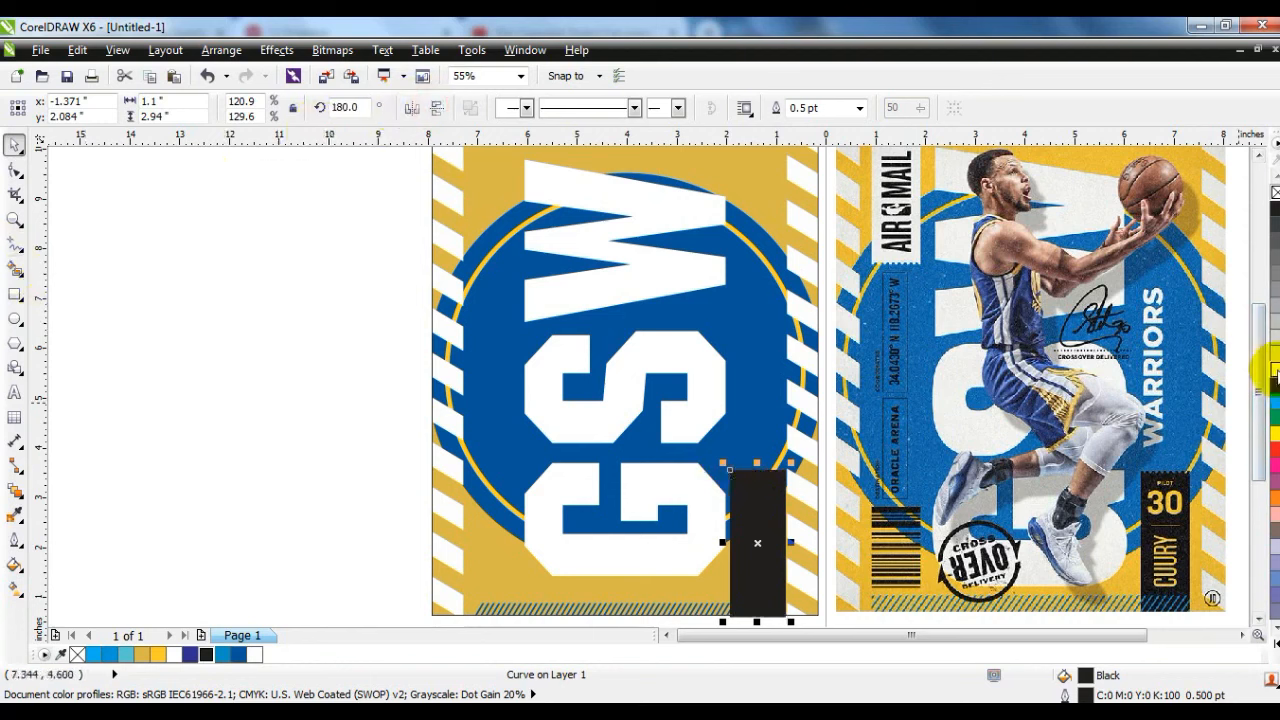
key("F3")
left_click_drag(700, 445, 577, 292)
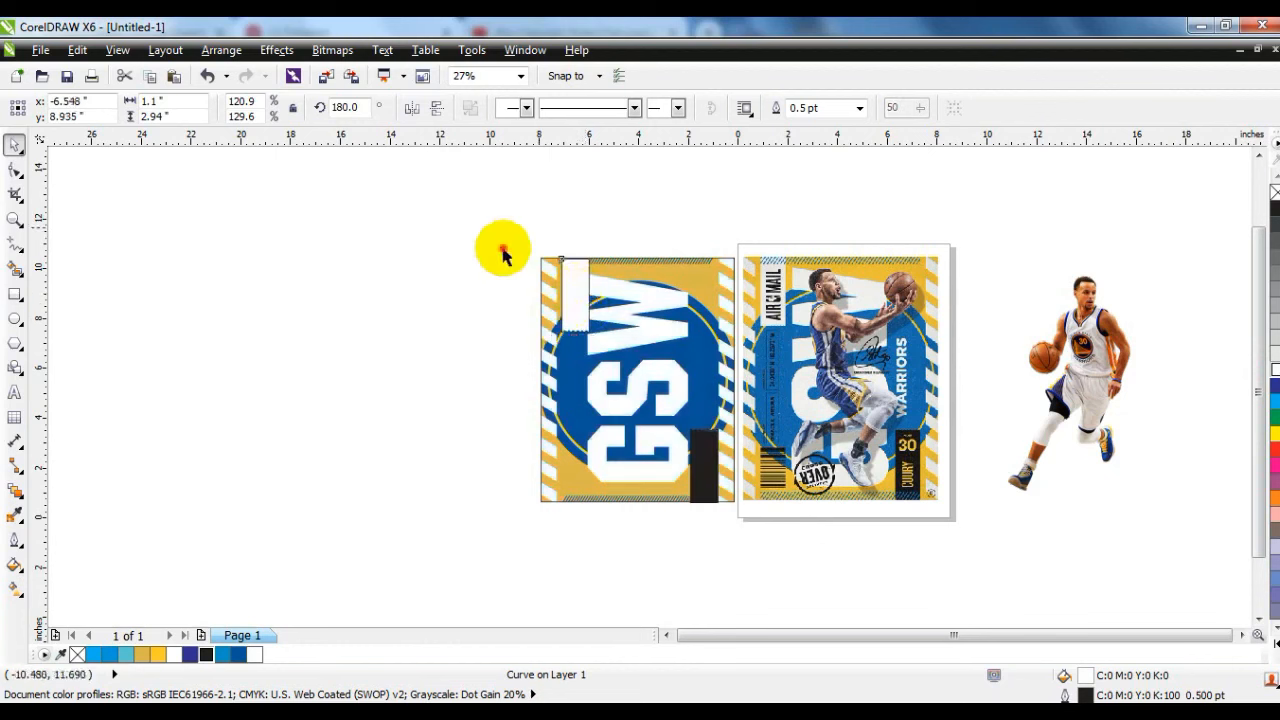
Nudge the white ticket shape into its corner and narrow the GSW lettering to about 3.82 in wide
left_click_drag(477, 229, 800, 534)
key("shift+F2")
key("Escape")
left_click_drag(520, 263, 518, 260)
left_click_drag(634, 227, 640, 226)
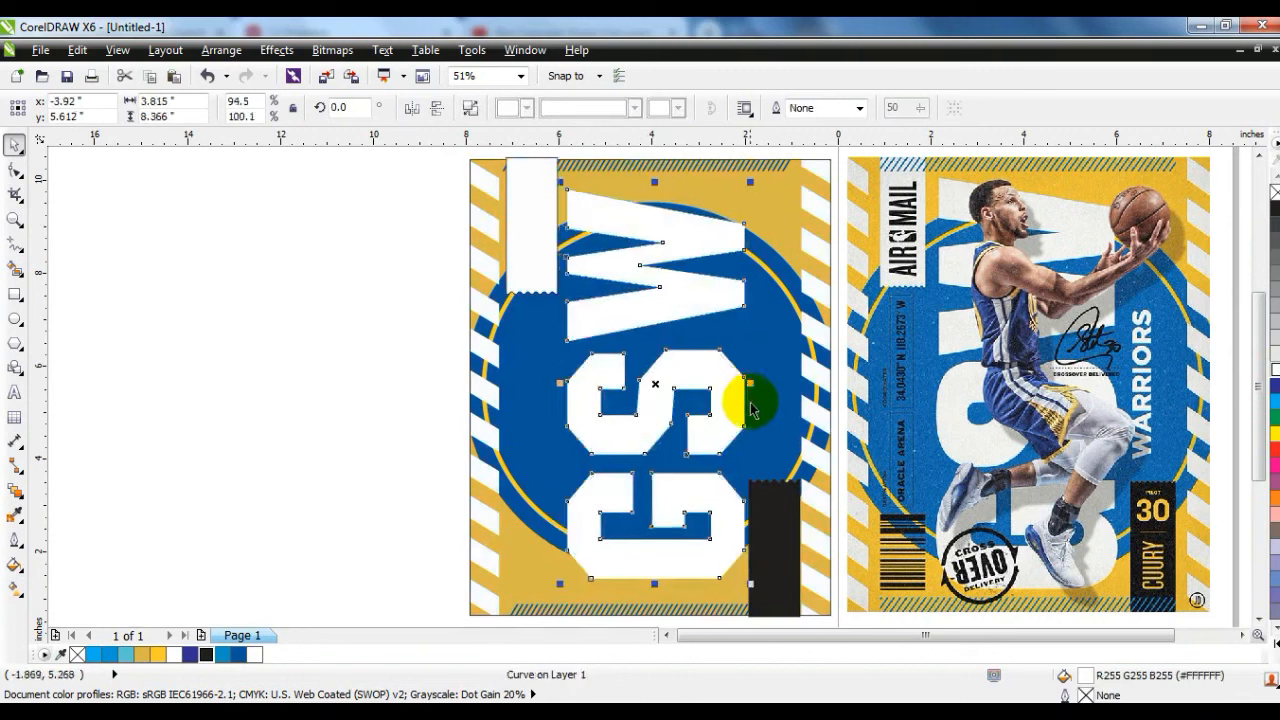
Remove the outlines from the white and black ticket shapes and PowerClip both inside the gold rectangle
left_click(537, 287)
left_click(788, 523, "shift")
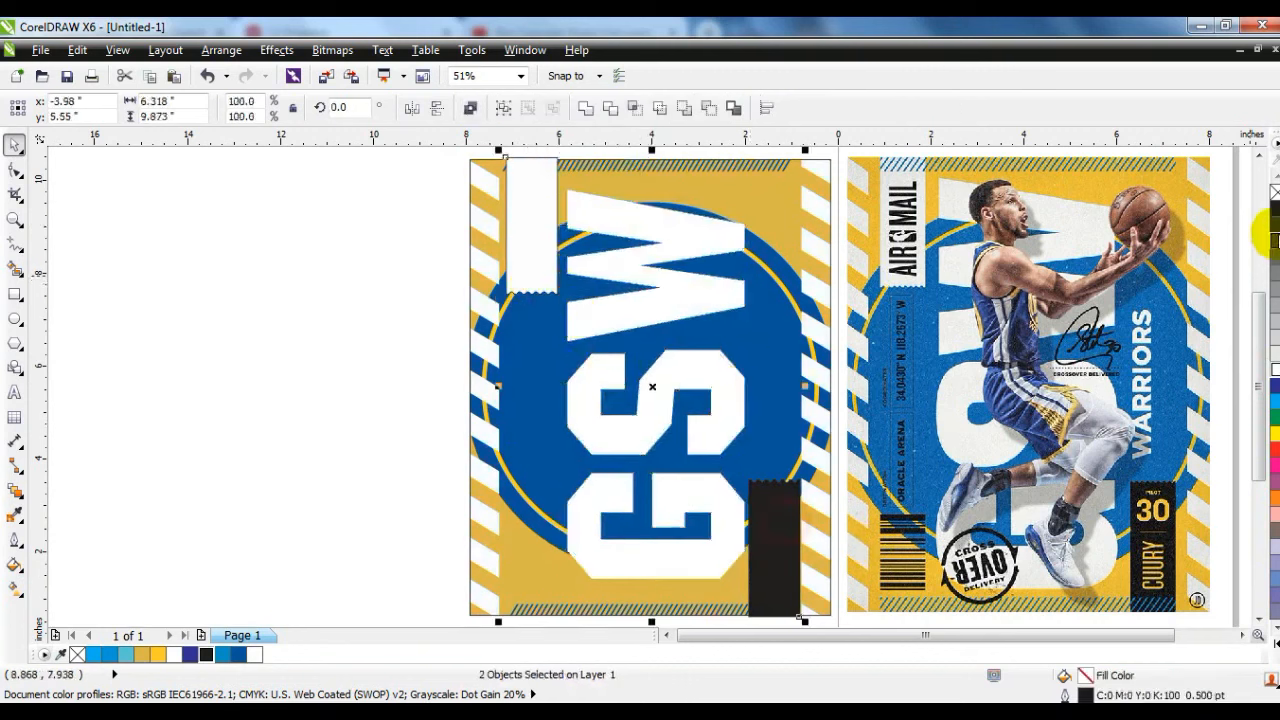
right_click(1276, 193)
key("alt+c")
key("w")
key("p")
left_click(781, 206)
Edit the PowerClip contents to order both ticket shapes behind the hatch strips but in front of the blue circle, and finish editing
left_click(556, 228, "ctrl")
left_click(551, 229)
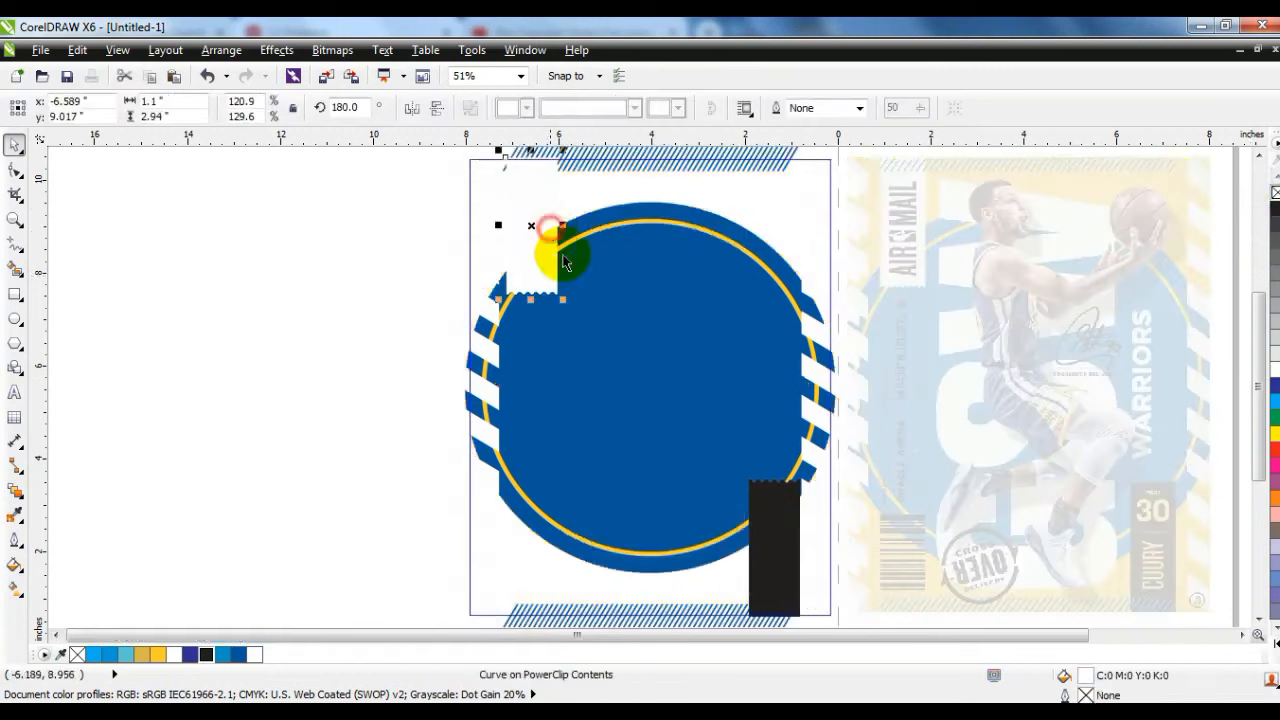
left_click(790, 554, "shift")
key("Delete")
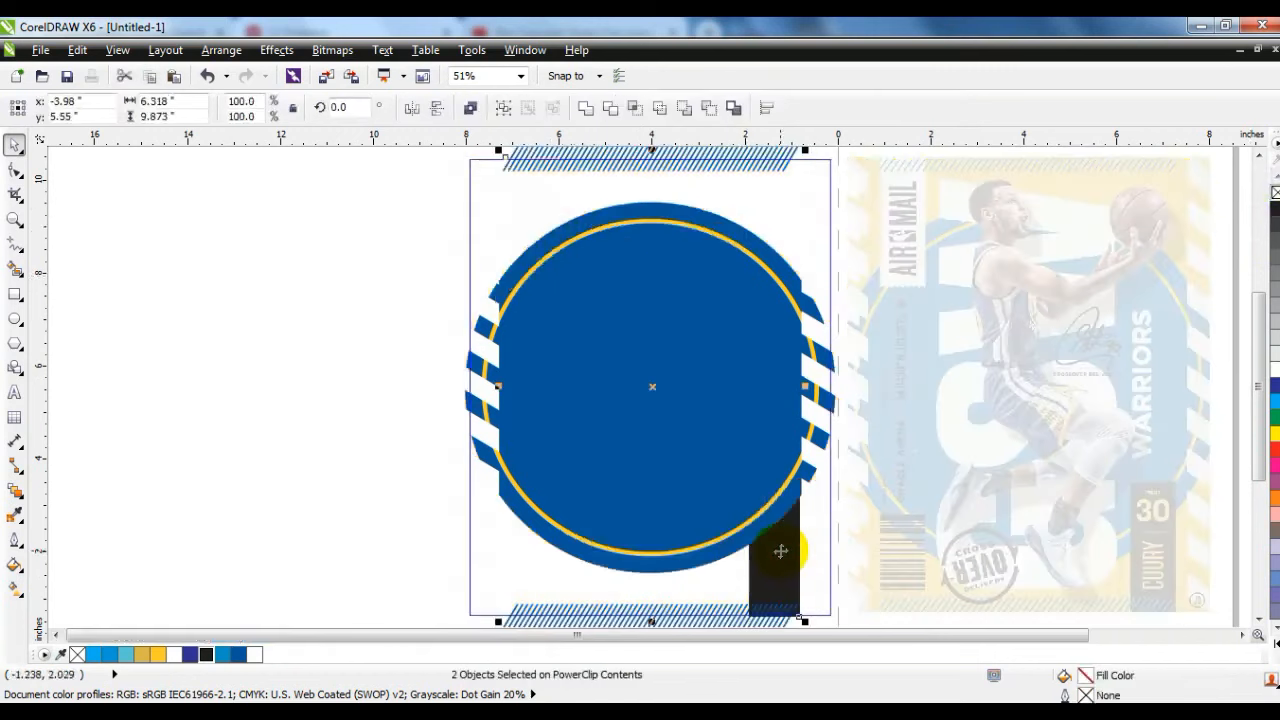
key("ctrl+z")
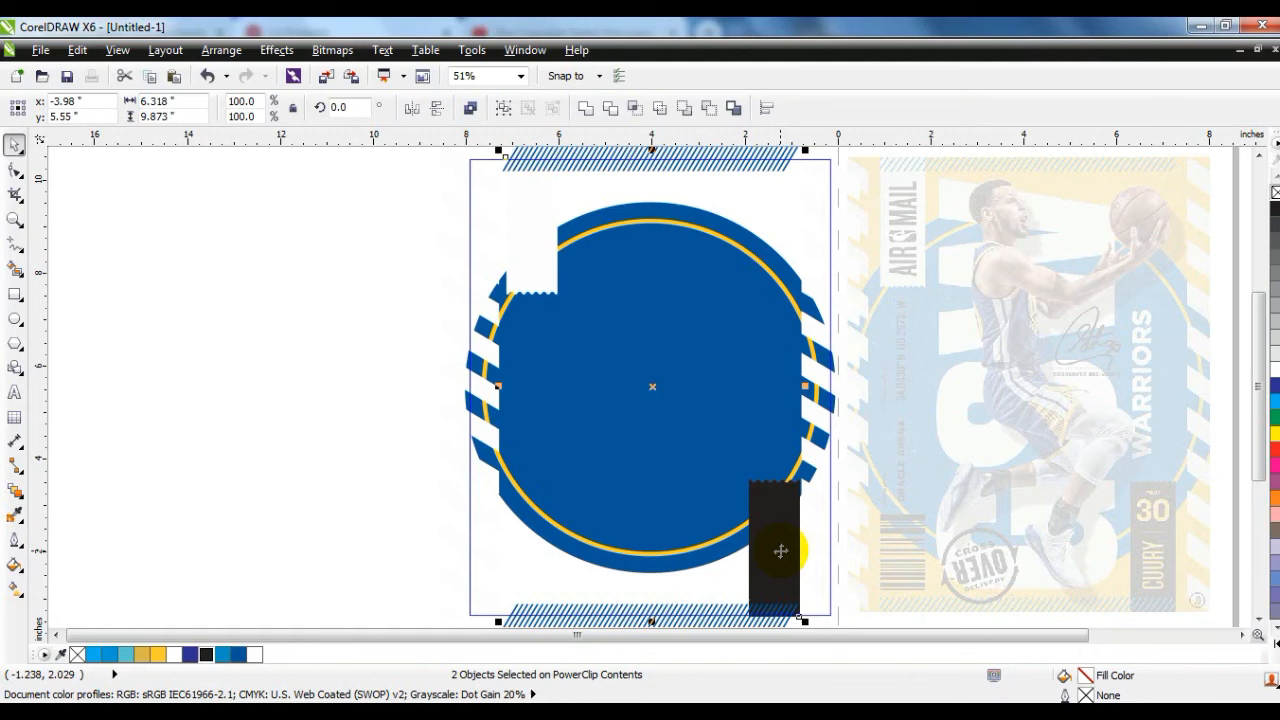
right_click(588, 340)
left_click(630, 74)
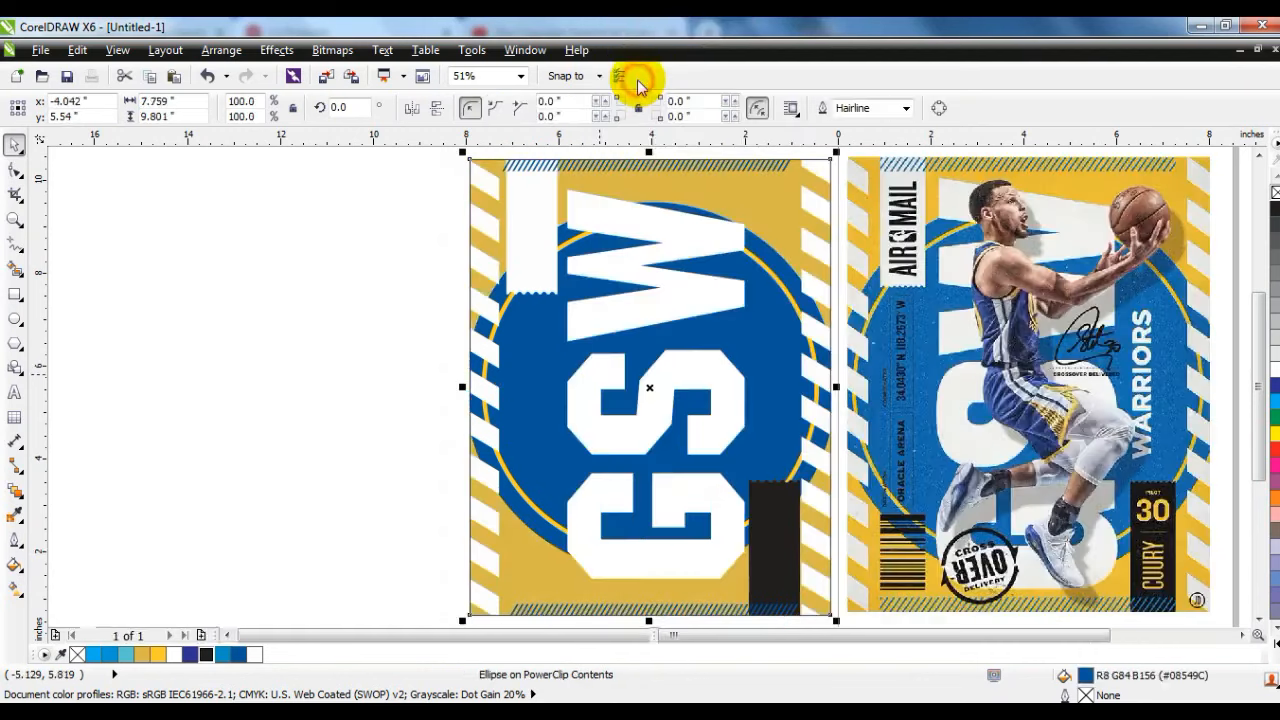
Move the cut-out player photo onto the poster over the GSW lettering and enlarge it to about 4.93 by 8.62 in
left_click(317, 411)
key("F4")
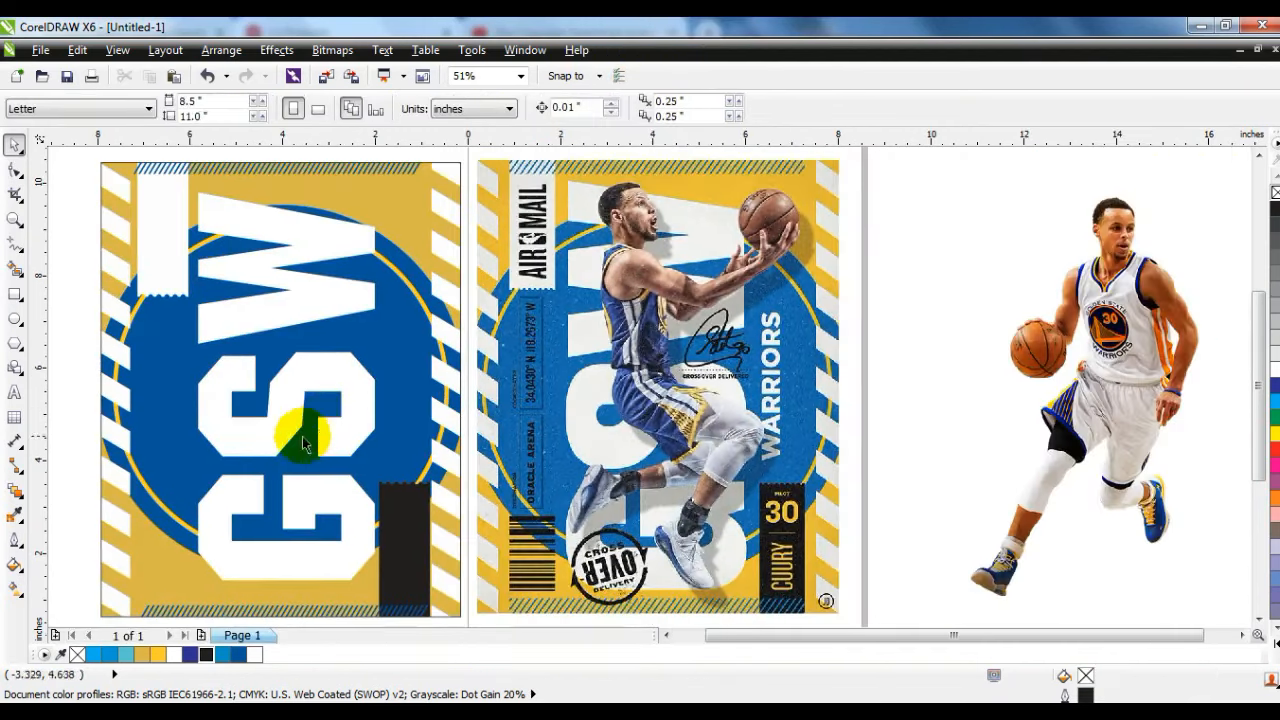
left_click_drag(1036, 348, 362, 398)
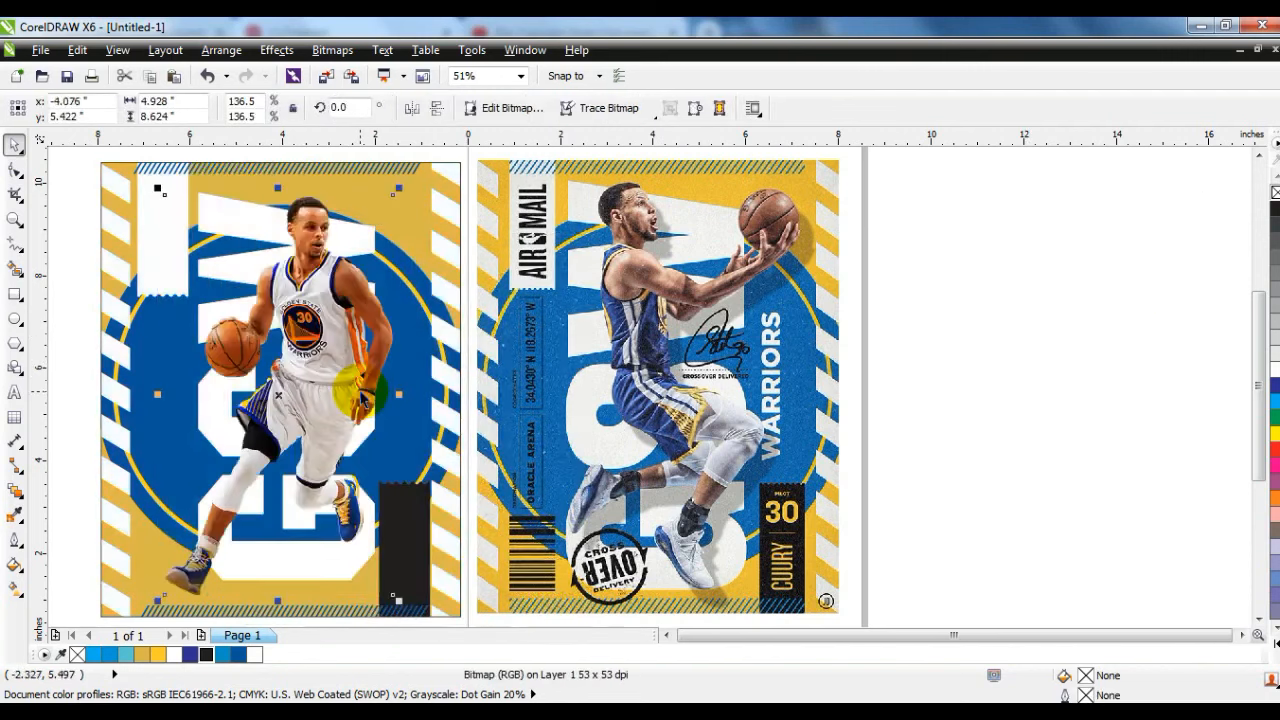
scroll(359, 392, "down", 2)
left_click_drag(220, 246, 800, 615)
key("shift+F2")
key("Escape")
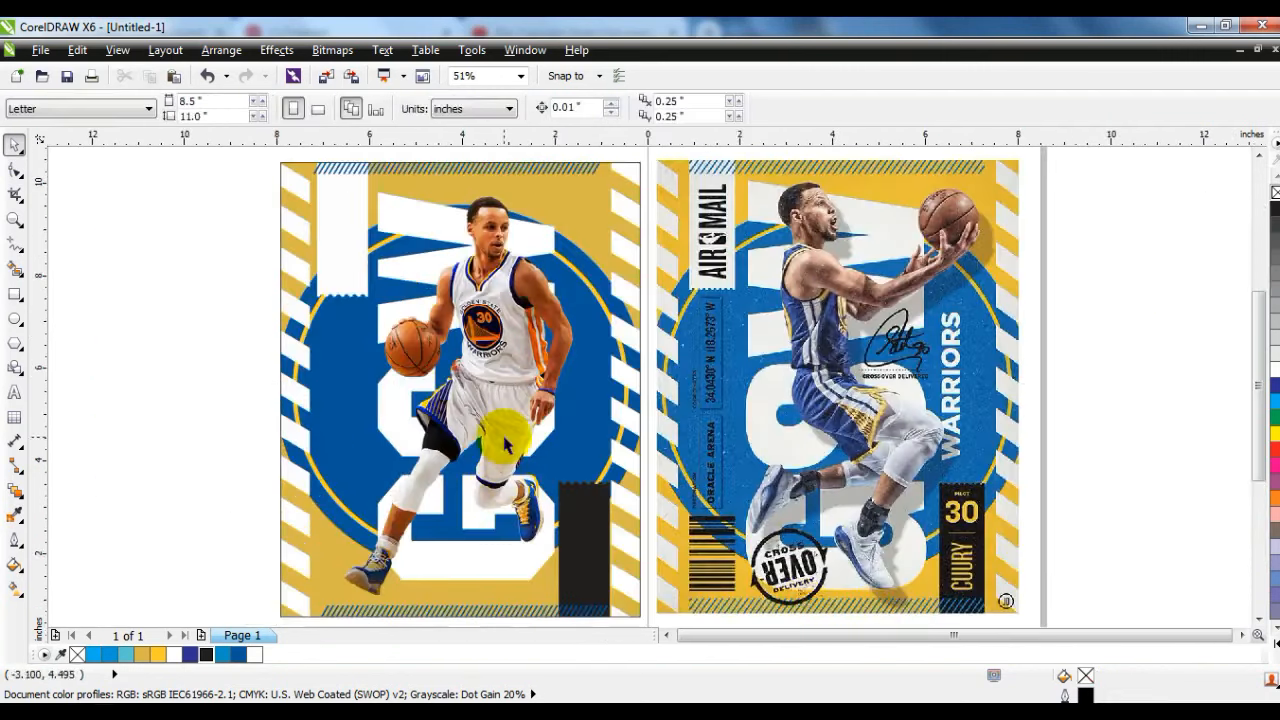
Shift the player photo slightly up and left on the poster and place a duplicate outside the poster's left edge
left_click_drag(502, 438, 472, 436)
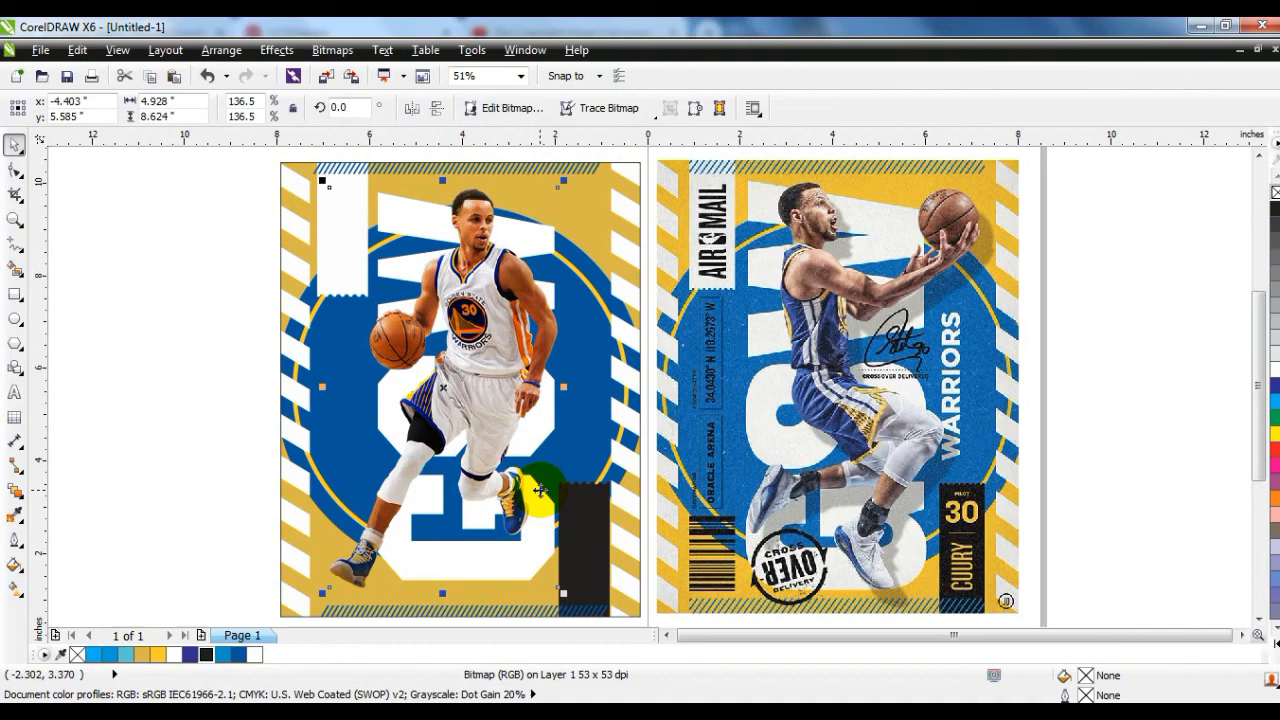
left_click_drag(504, 385, 179, 385)
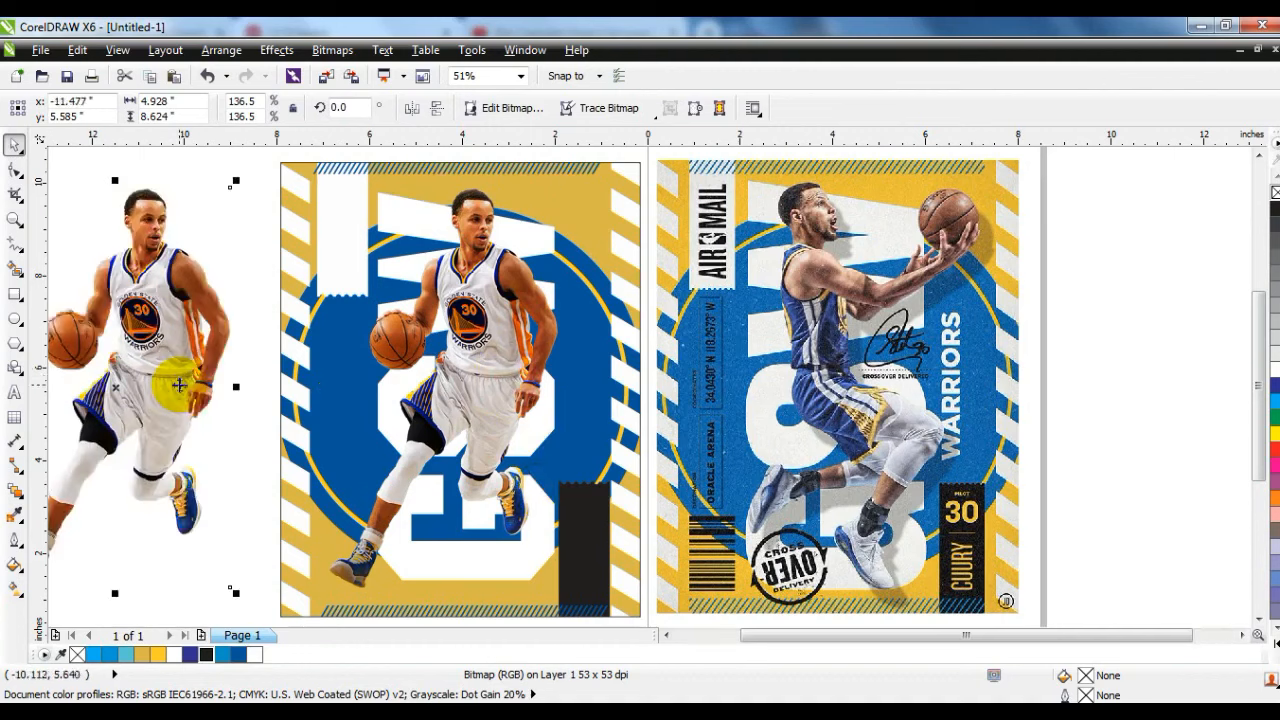
Convert the duplicate player photo to an 8-bit grayscale bitmap at 300 dpi with anti-aliasing and a transparent background
left_click(330, 50)
left_click(329, 72)
left_click(975, 290)
left_click(997, 332)
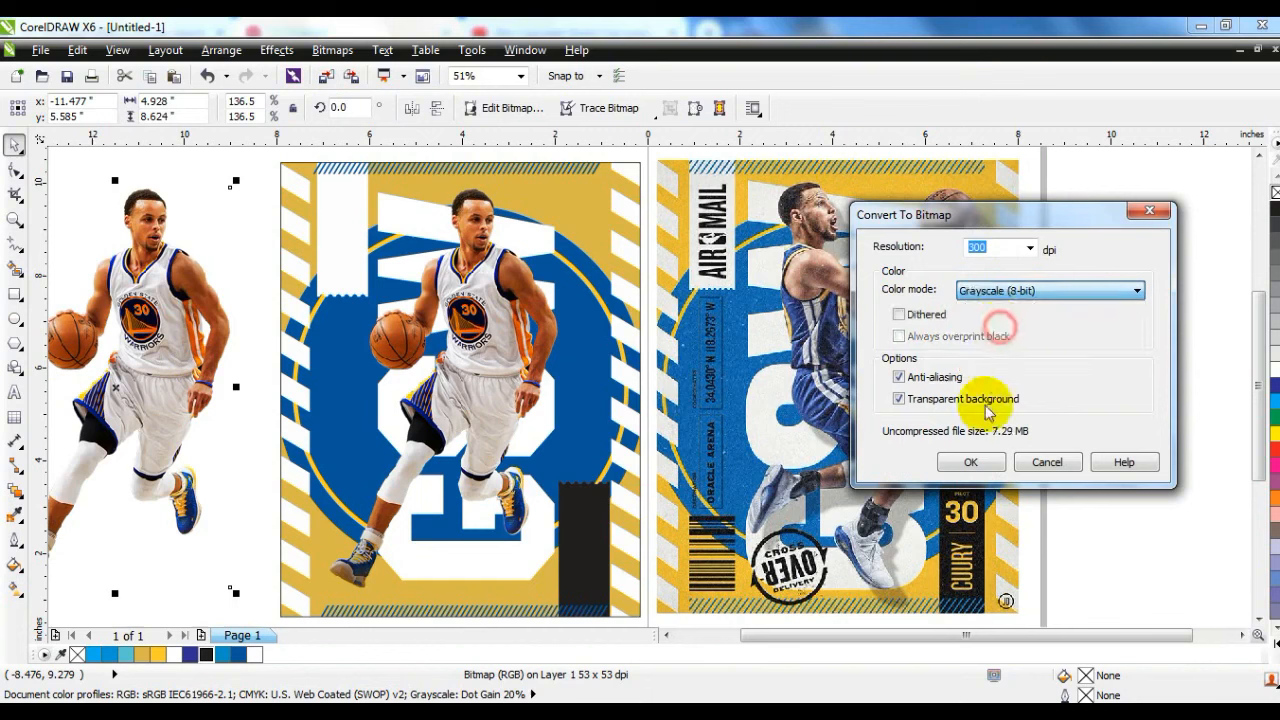
left_click(969, 462)
Darken the grayscale player duplicate with a Gamma adjustment of 0.10
left_click(266, 49)
mouse_move(275, 63)
left_click(547, 292)
left_click(510, 350)
left_click(504, 413)
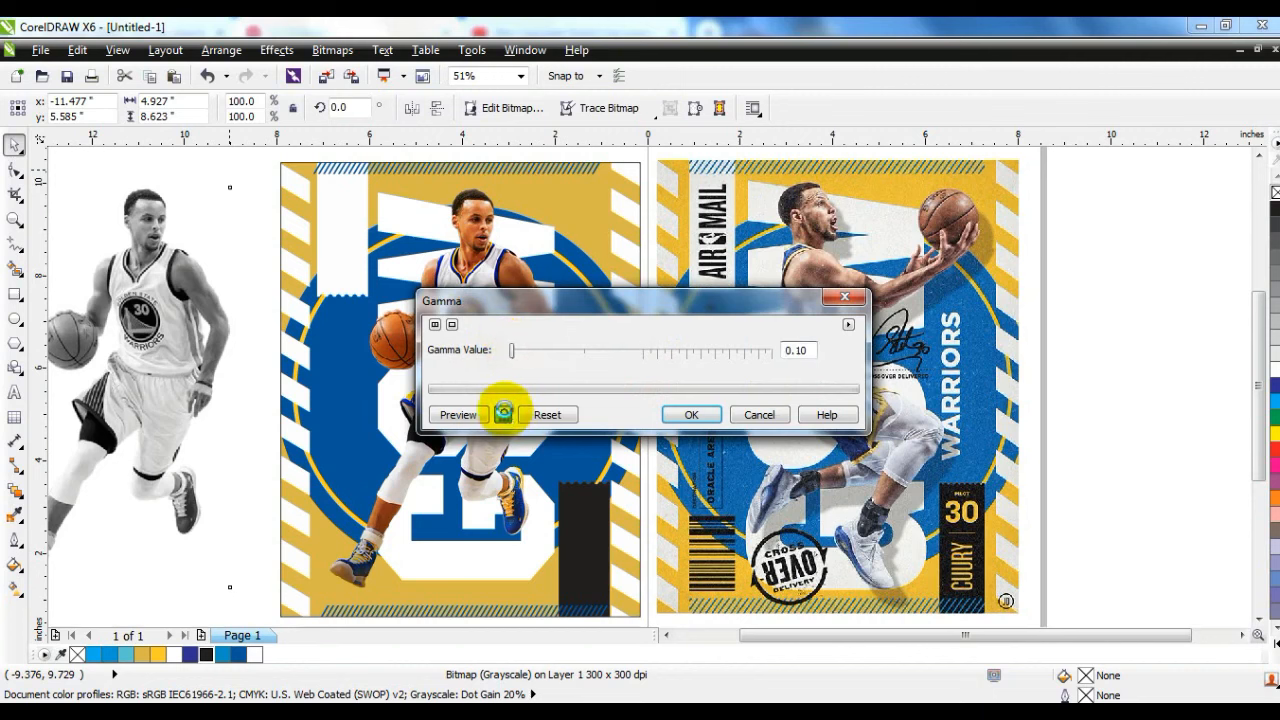
left_click(691, 414)
Apply a second Gamma adjustment of 0.10 to turn the darkened duplicate into a solid black silhouette
left_click(276, 50)
mouse_move(296, 76)
left_click(491, 147)
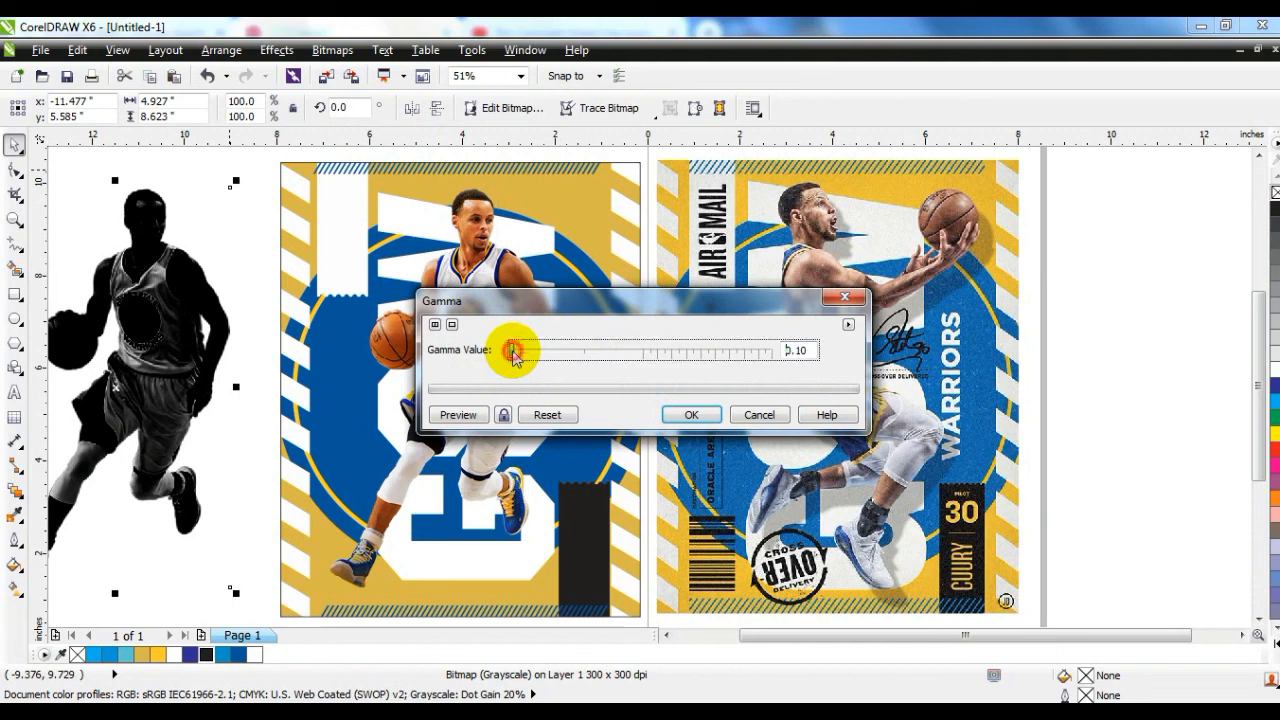
left_click(503, 414)
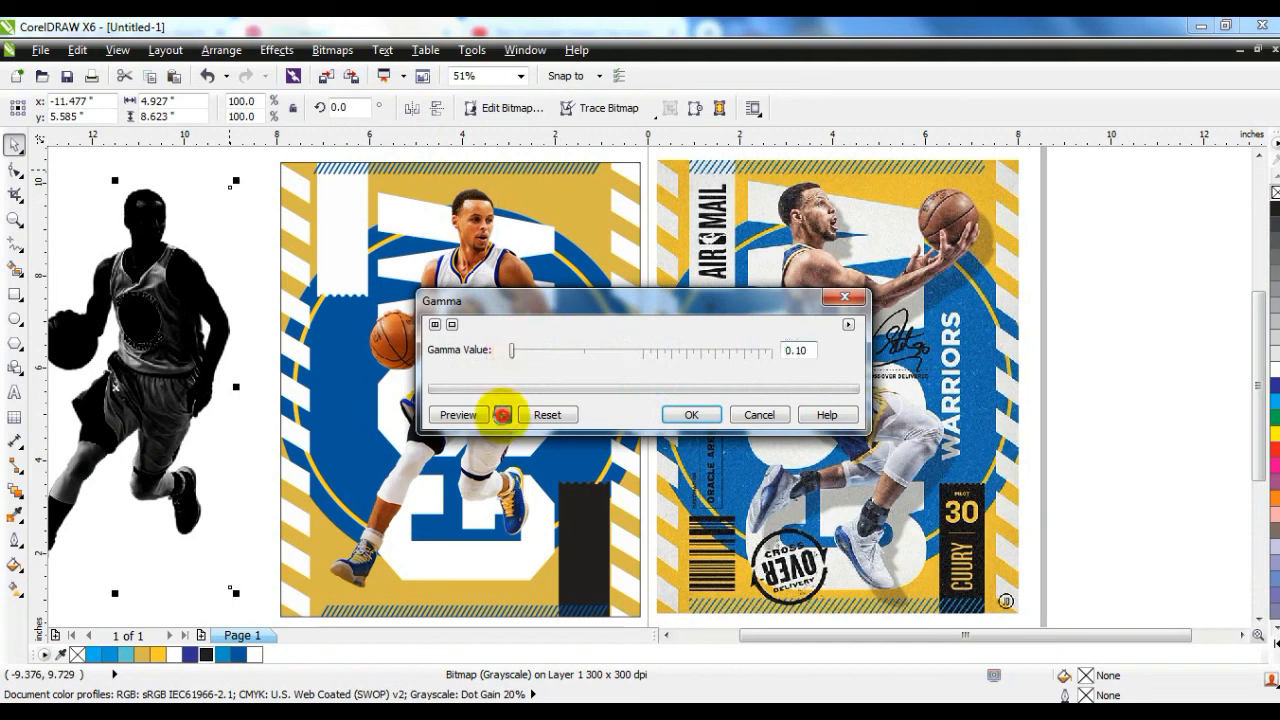
left_click(678, 416)
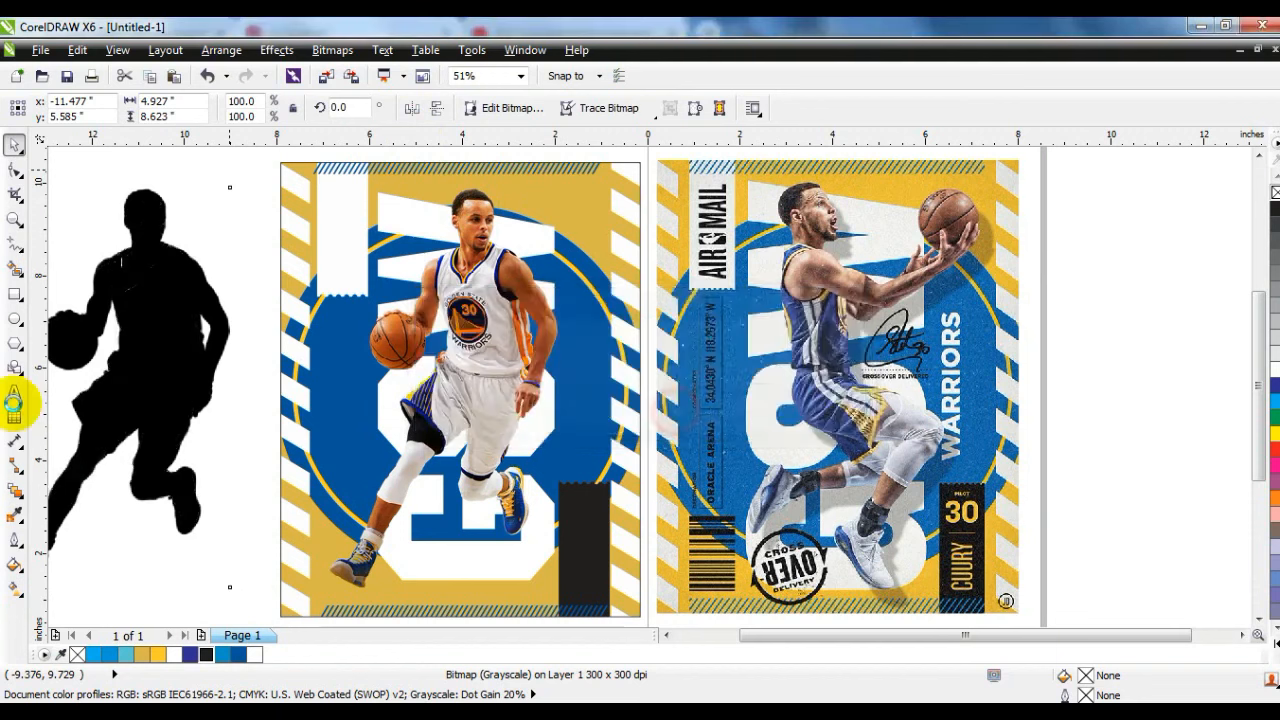
Give the black silhouette a Uniform transparency of 89 in Normal mode
left_click(16, 490)
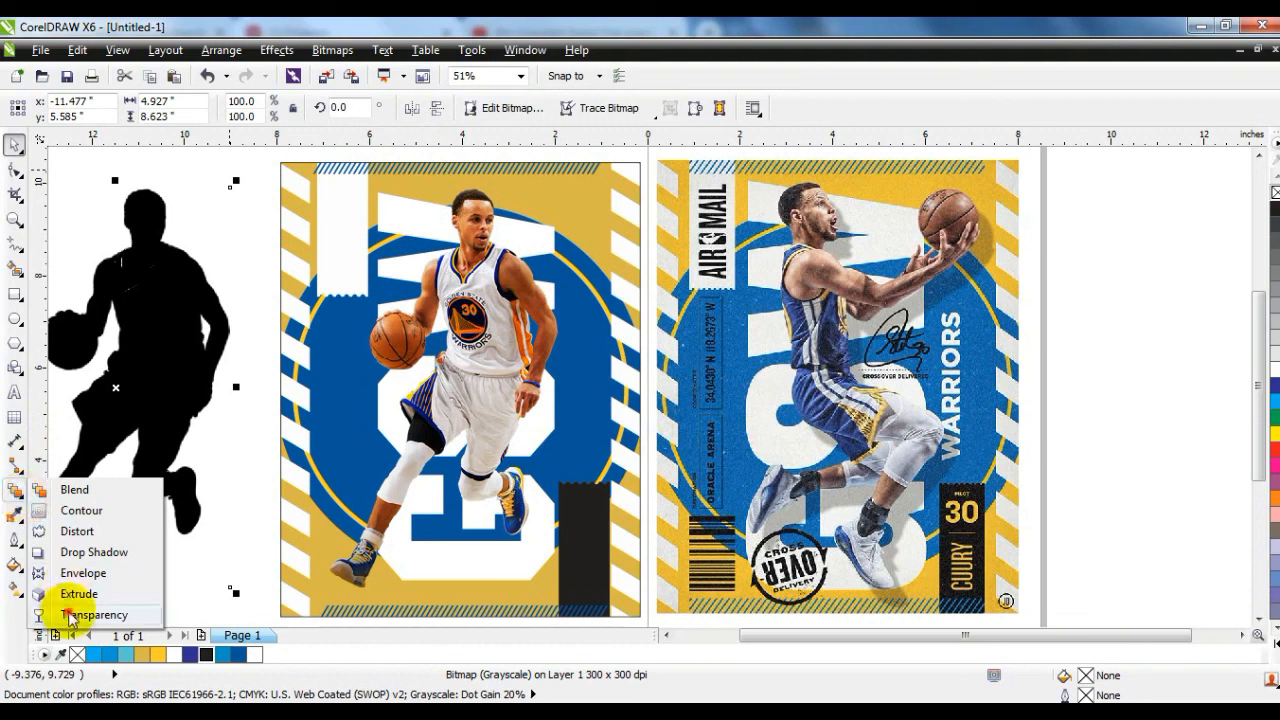
left_click(70, 615)
left_click(131, 108)
left_click(109, 132)
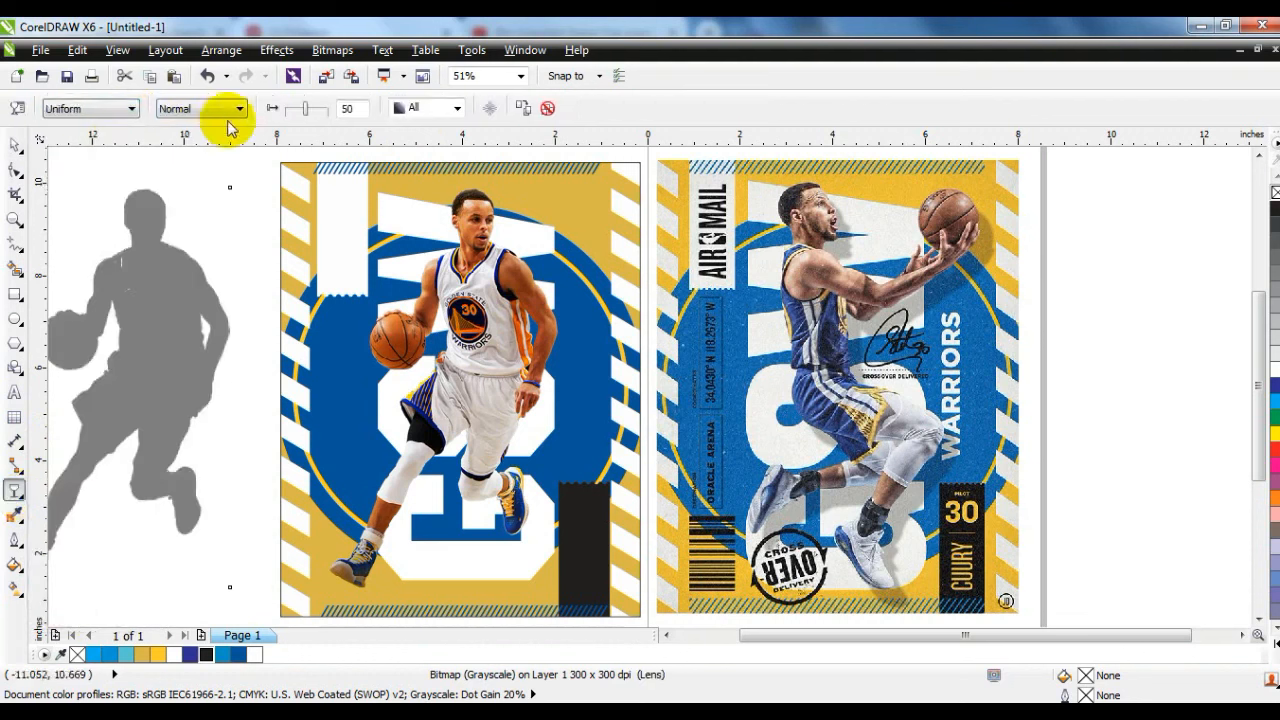
left_click_drag(303, 109, 323, 111)
left_click(328, 110)
Place the transparent silhouette on the poster behind the player photo, offset slightly right and down as a shadow
left_click(14, 145)
left_click_drag(170, 295, 490, 325)
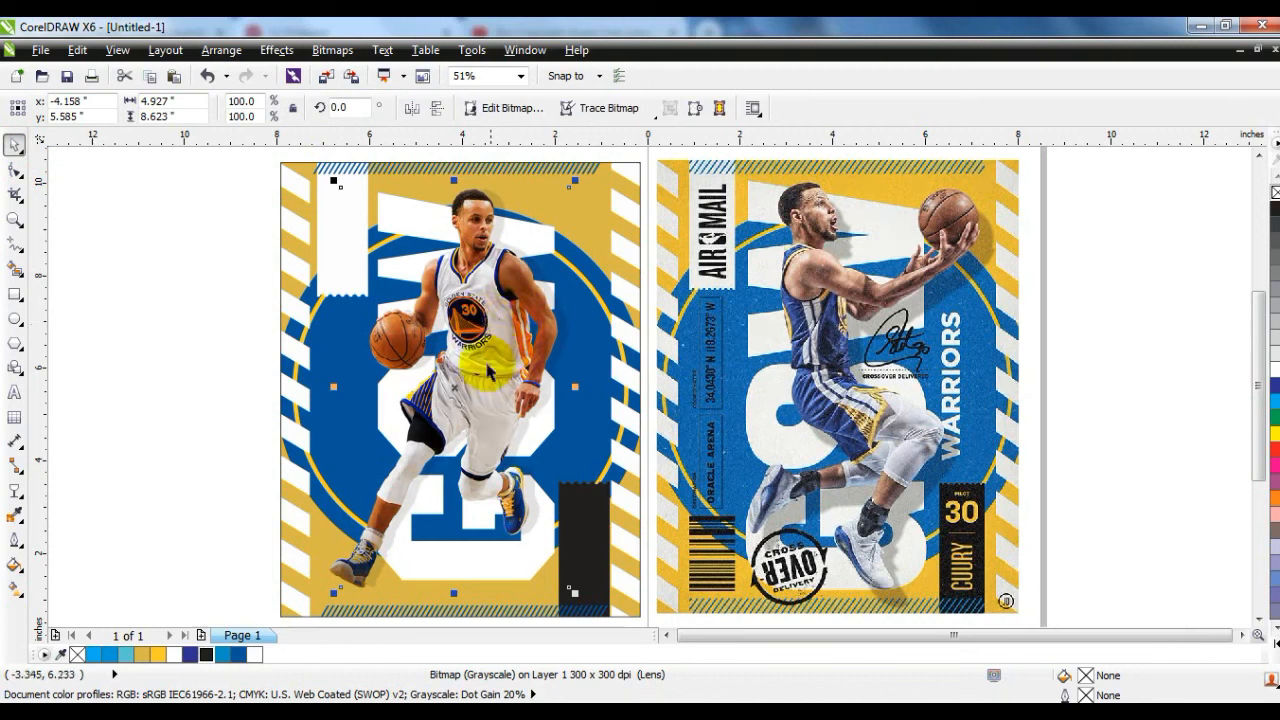
left_click_drag(458, 390, 461, 395)
Lower the shadow silhouette's transparency to 76 and deselect it
left_click(14, 490)
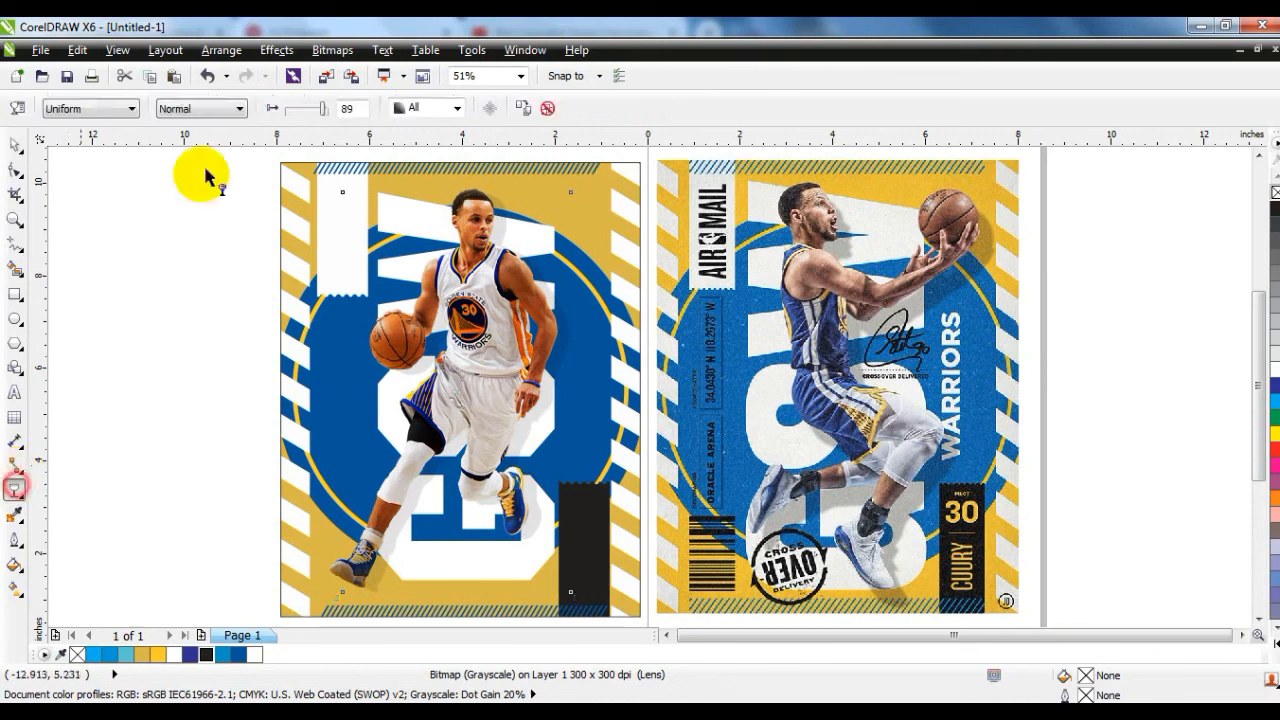
left_click(314, 110)
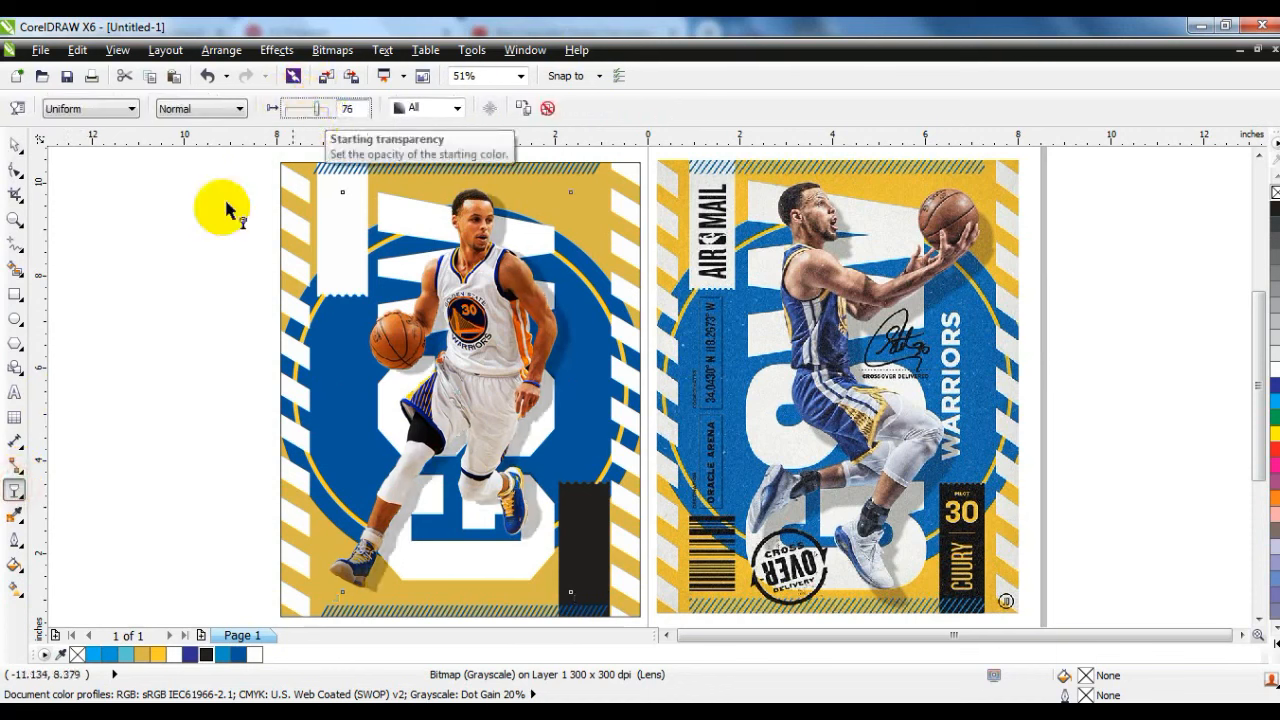
left_click(22, 148)
left_click(108, 318)
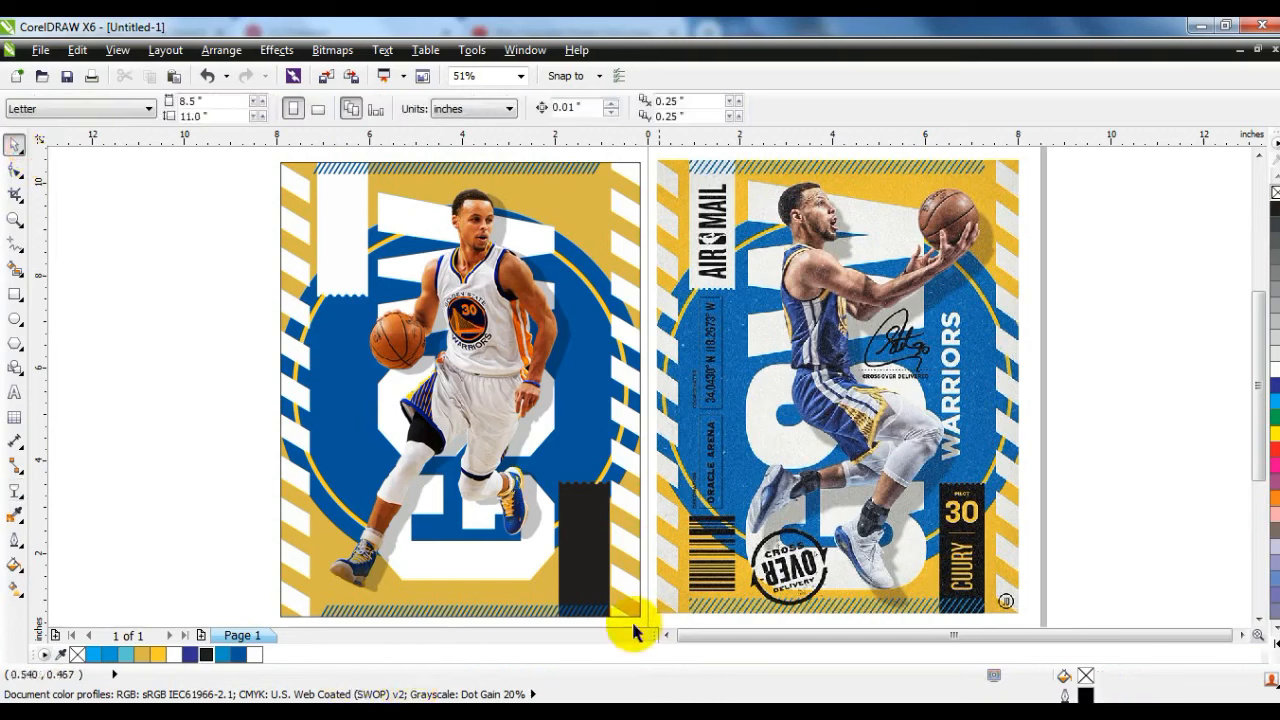
Compare the poster with the reference image in full-screen preview and return to the drawing
scroll(647, 310, "down", 1)
left_click_drag(374, 214, 922, 508)
key("shift+F2")
key("F9")
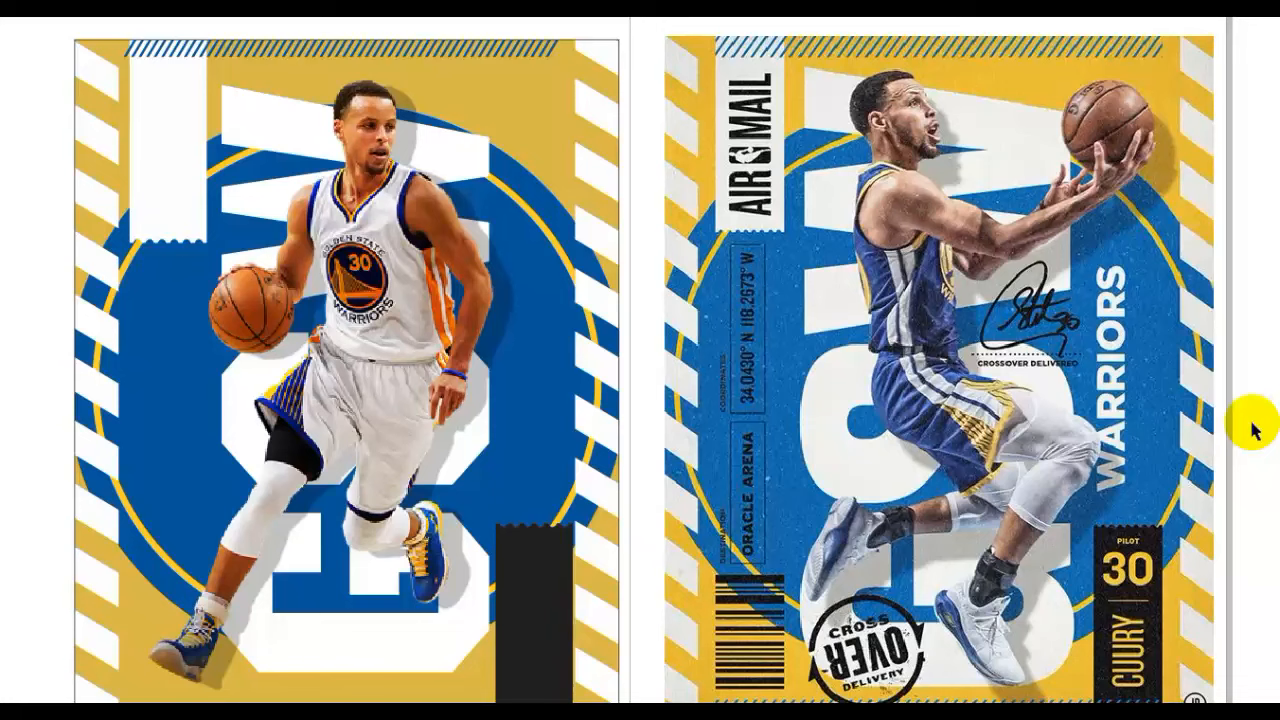
key("Escape")
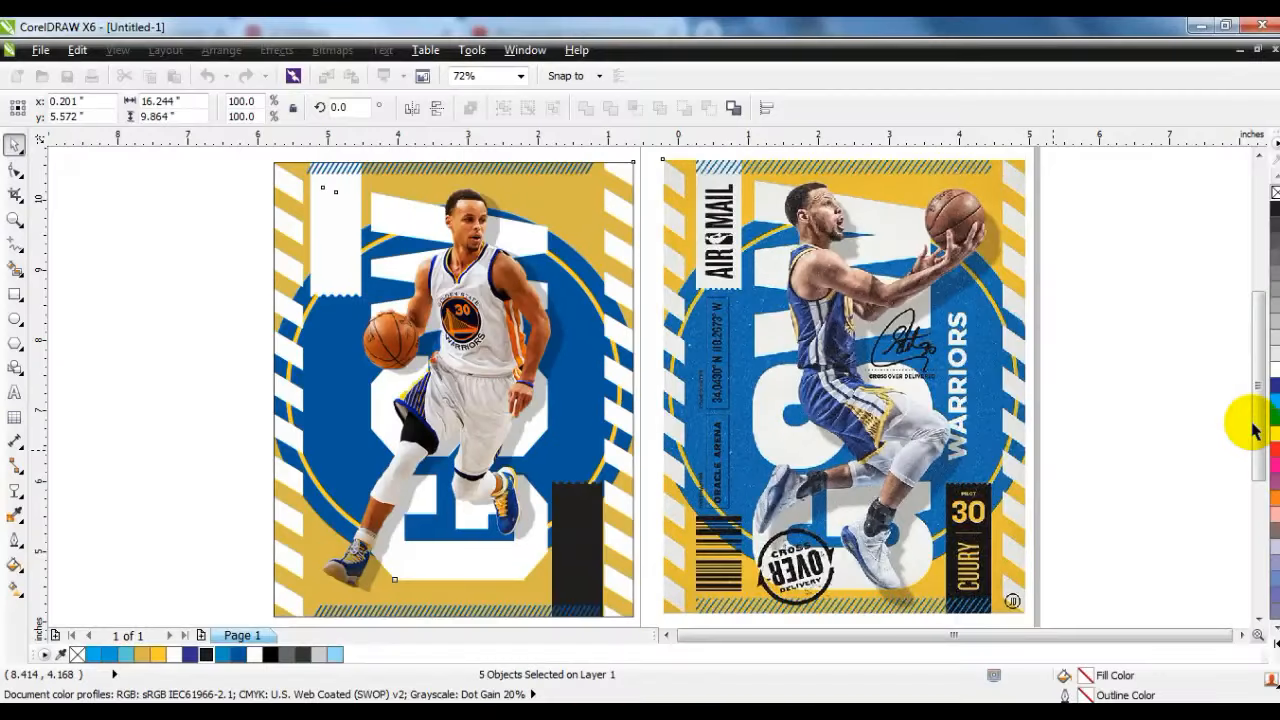